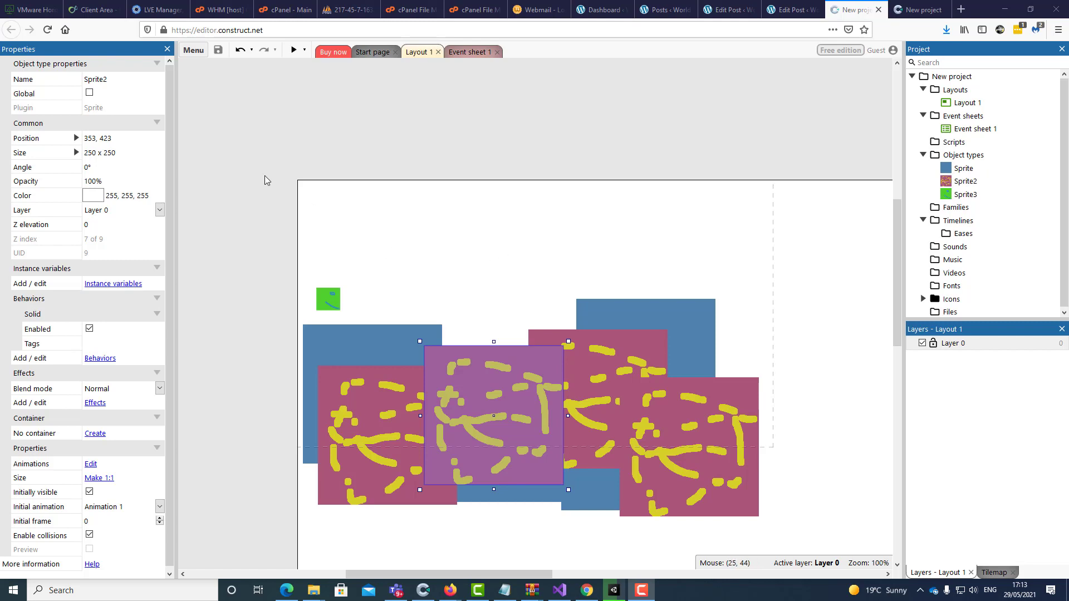
Download a copy of the project, naming it with the author's name followed by 'TheGame-2D'
click(193, 51)
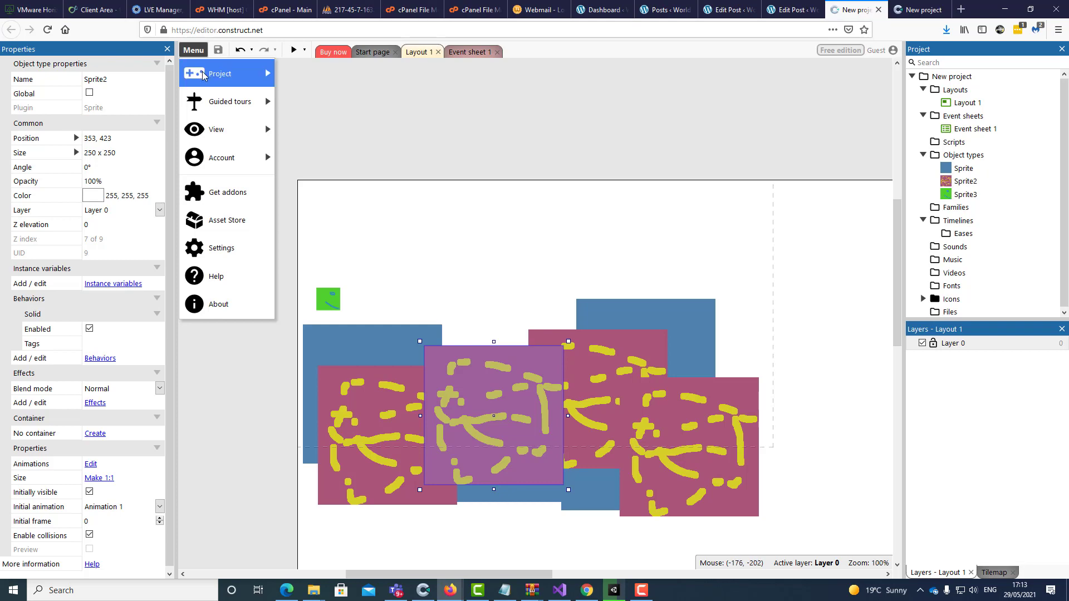
mouse_move(205, 76)
mouse_move(326, 102)
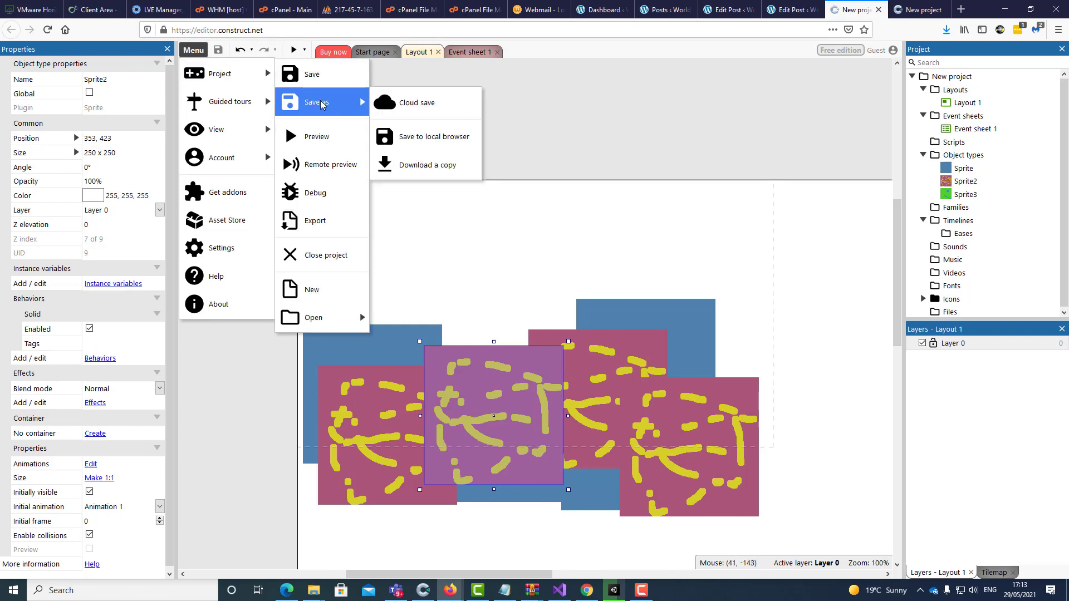
click(412, 170)
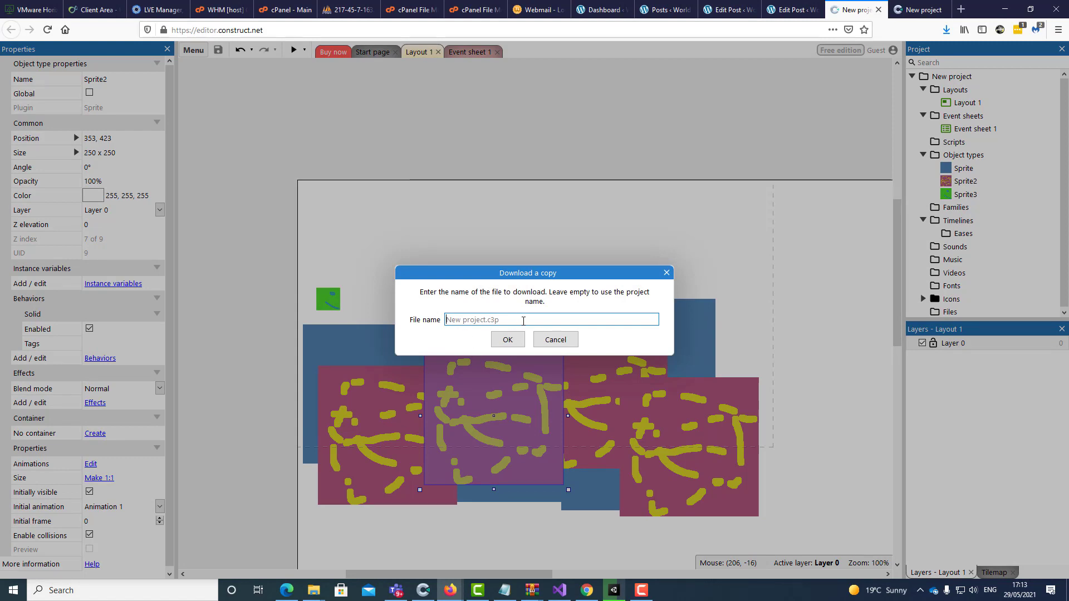
text(IoannisNtizo)
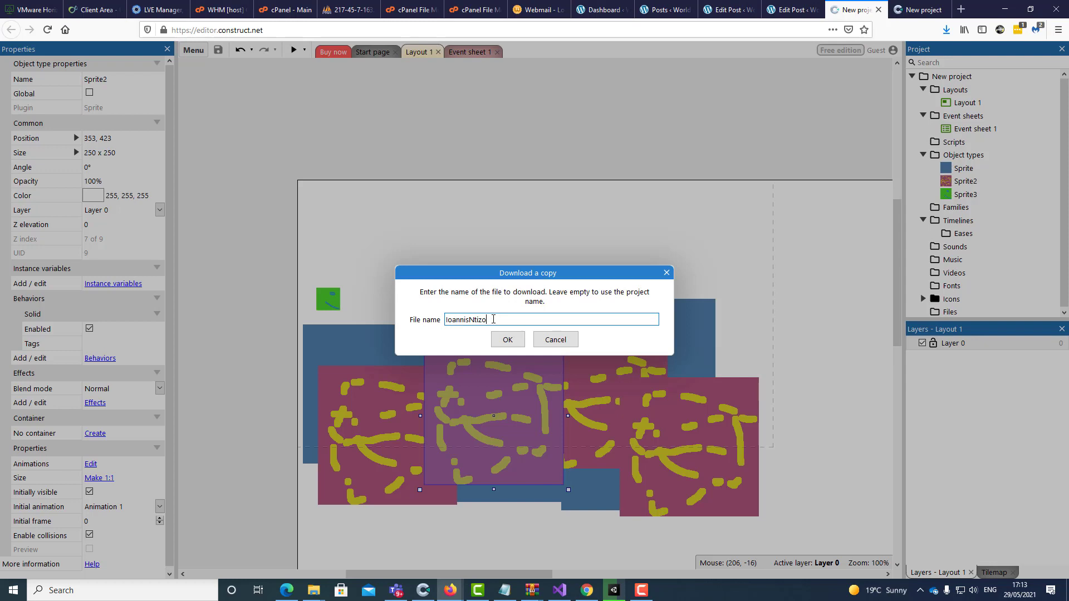
text(glouTheGame-2D)
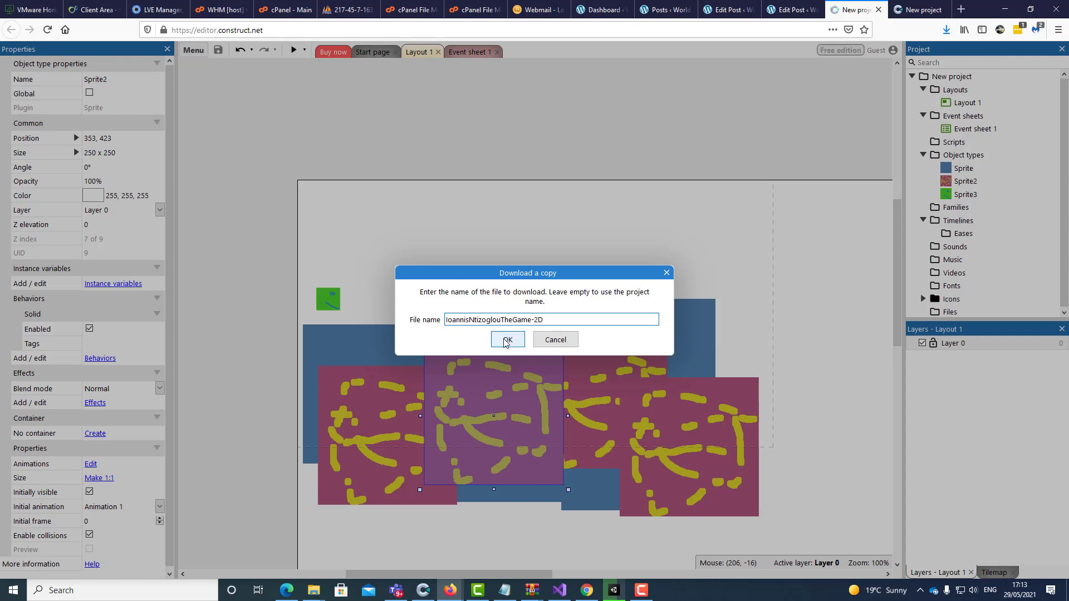
click(506, 342)
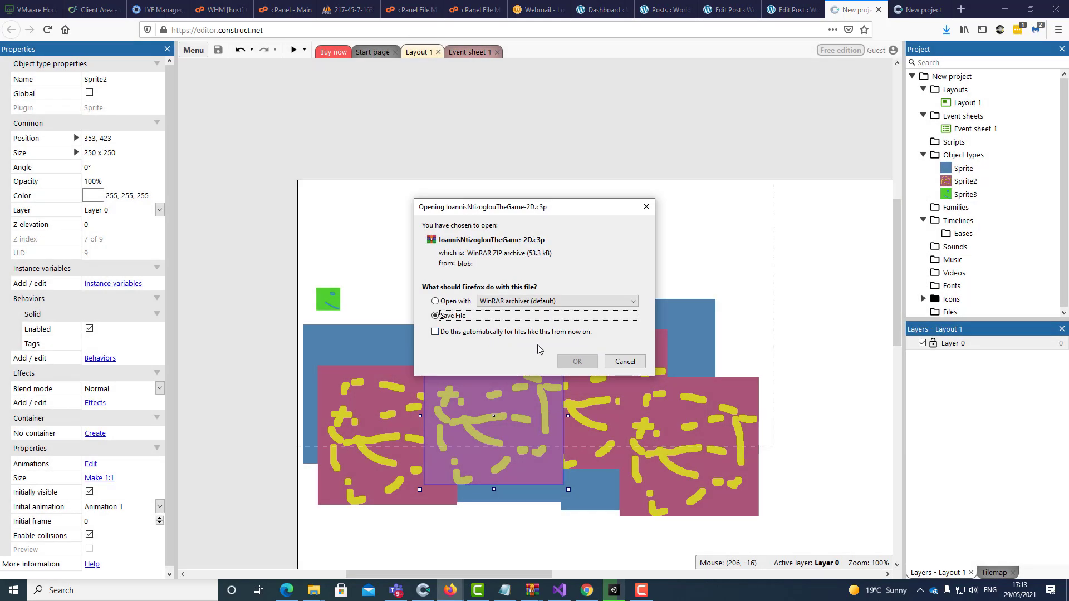
Save the downloaded .c3p project file and move the Downloads window aside
click(577, 361)
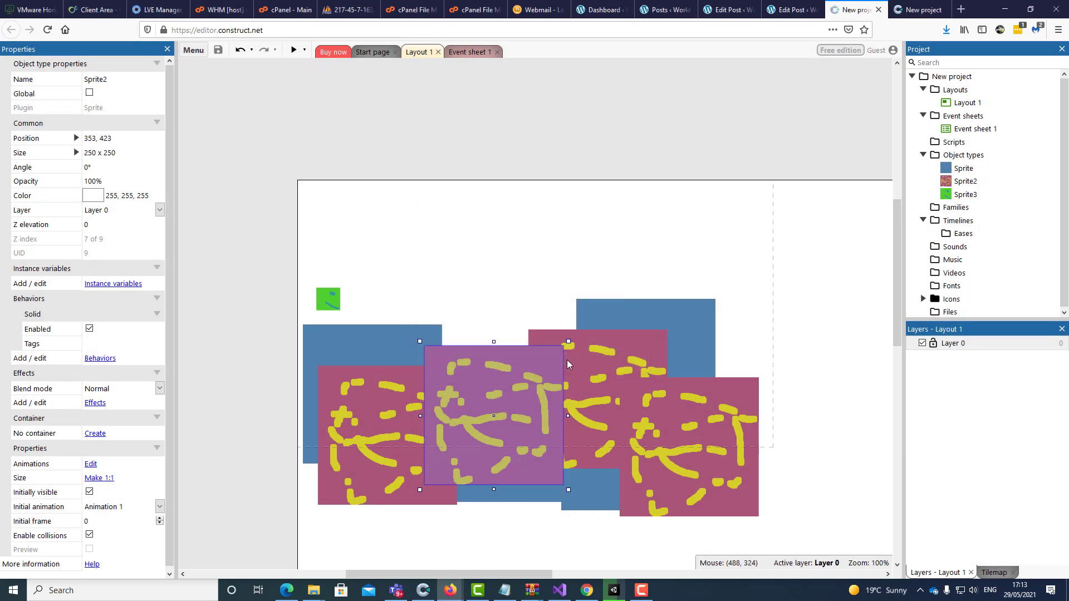
drag(871, 254, 747, 220)
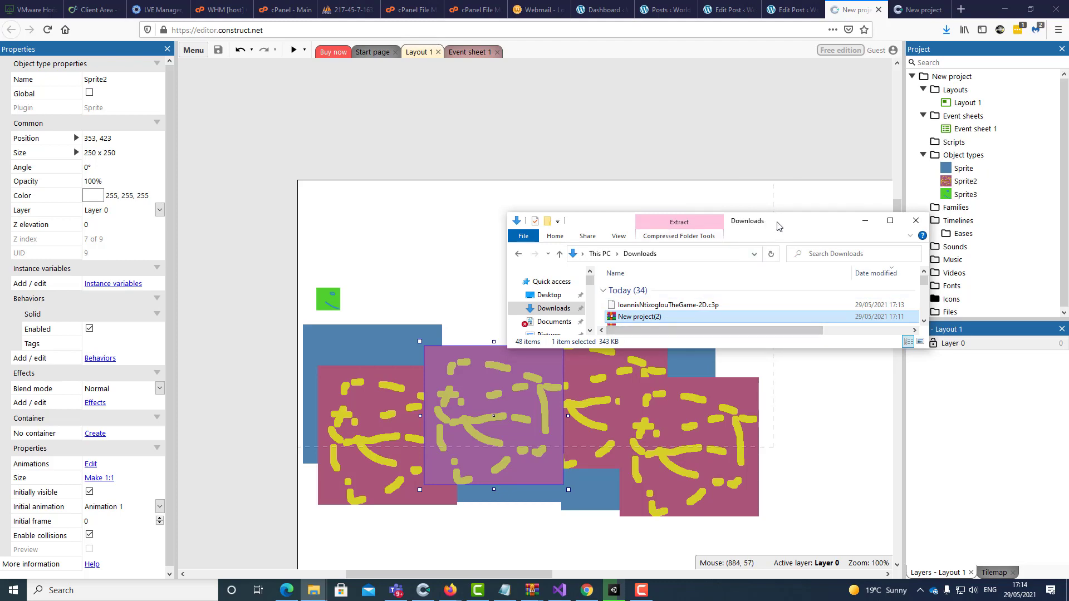
drag(807, 221, 817, 360)
Close the current project from the Project bar's root item
click(875, 359)
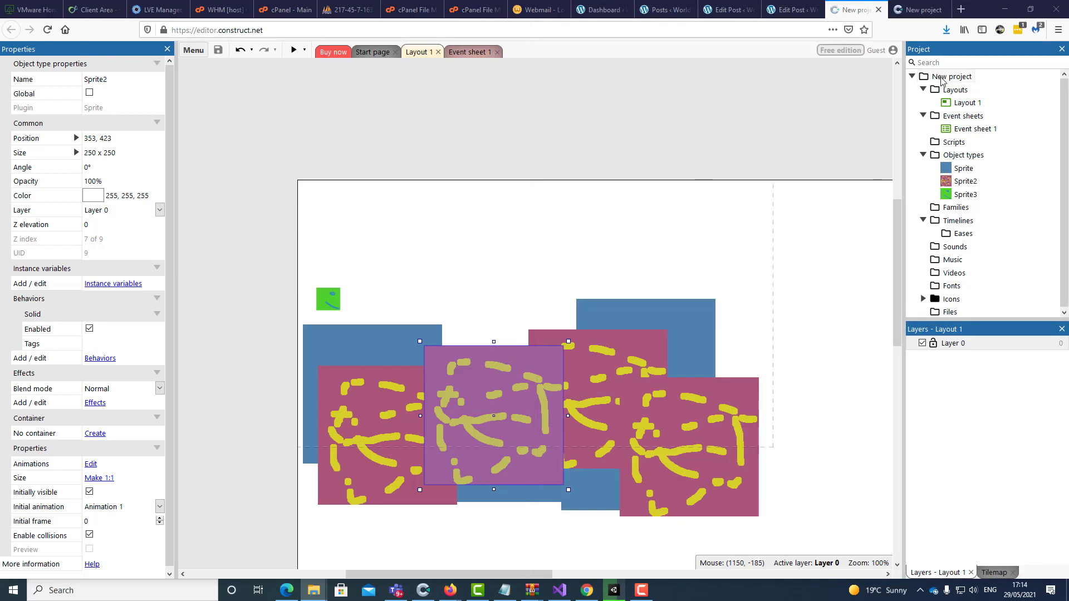
right_click(956, 77)
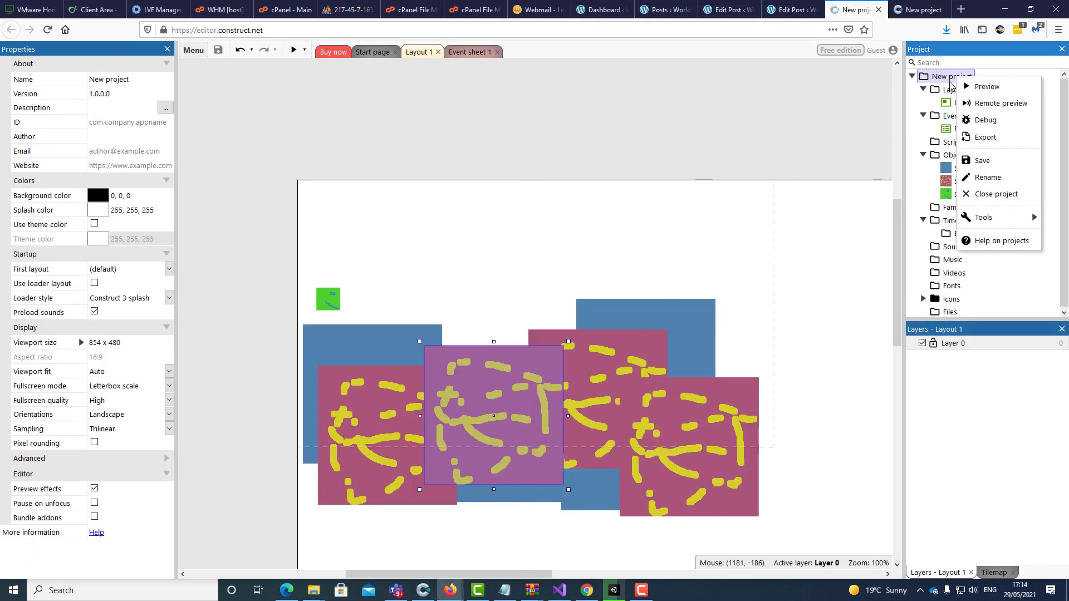
click(997, 193)
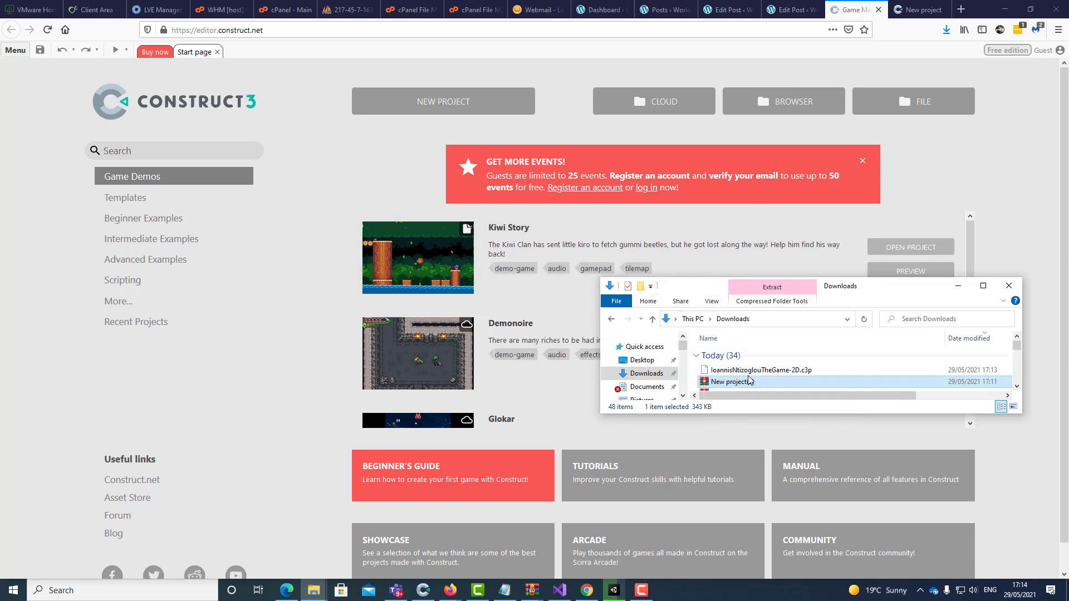
Reopen the downloaded 'TheGame-2D.c3p' by dropping it onto Construct, leaving the Project menu unused
drag(752, 371, 534, 217)
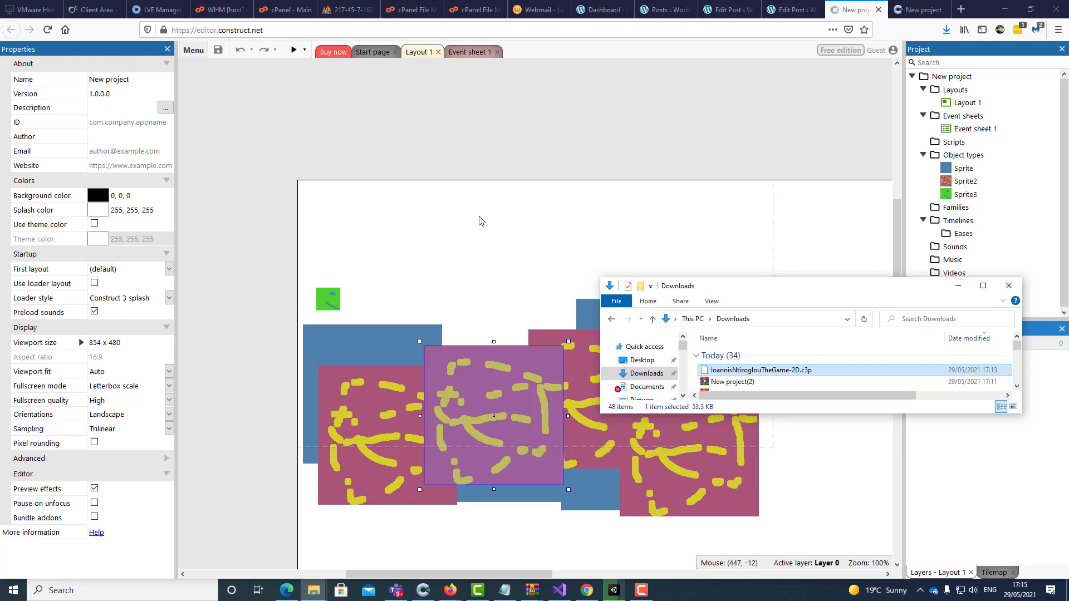
click(193, 51)
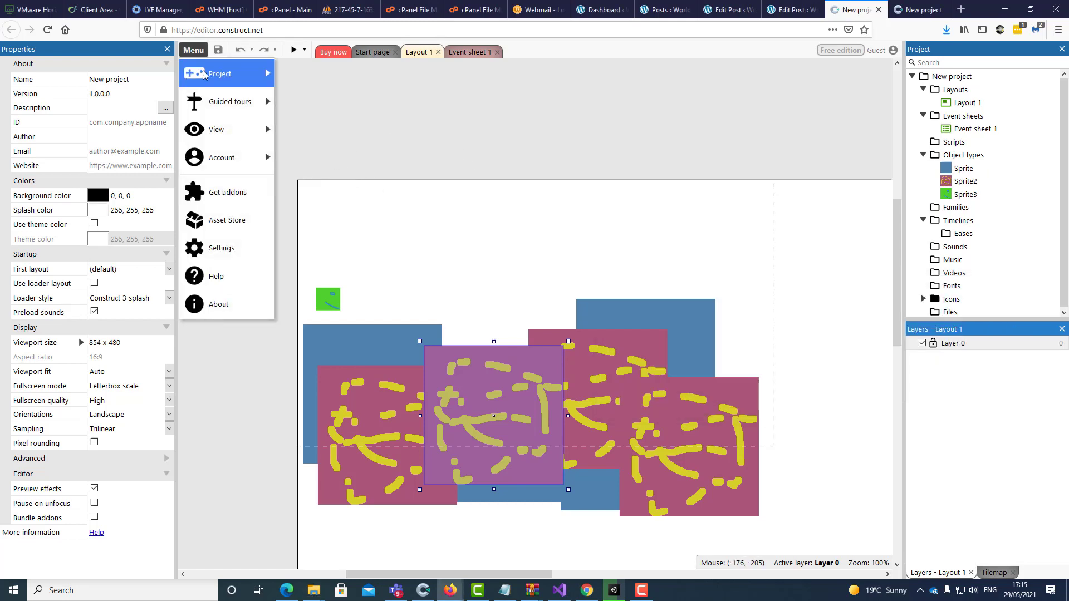
mouse_move(206, 76)
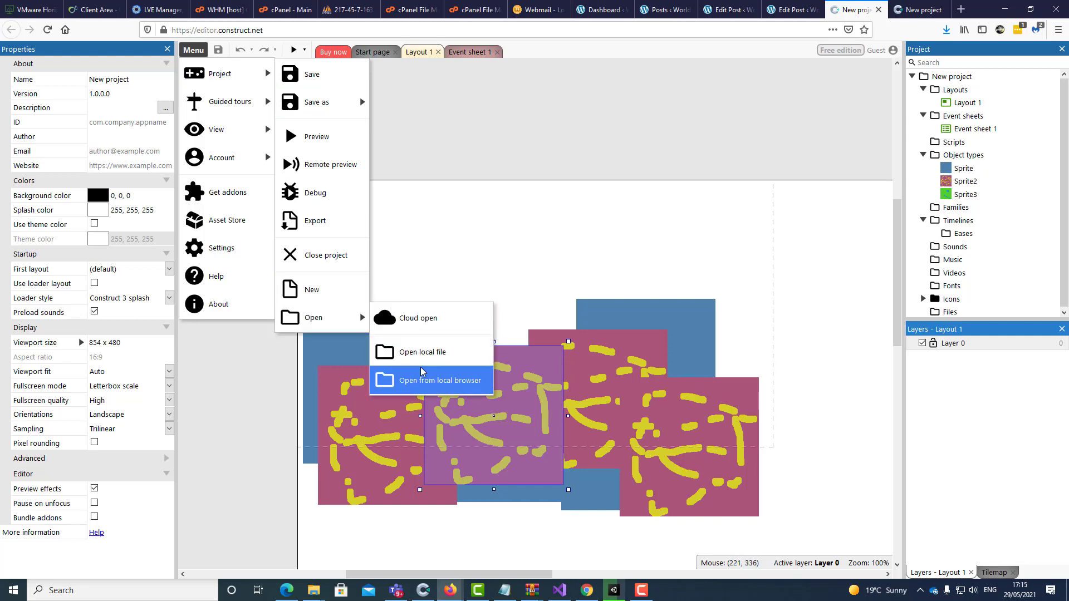
click(486, 249)
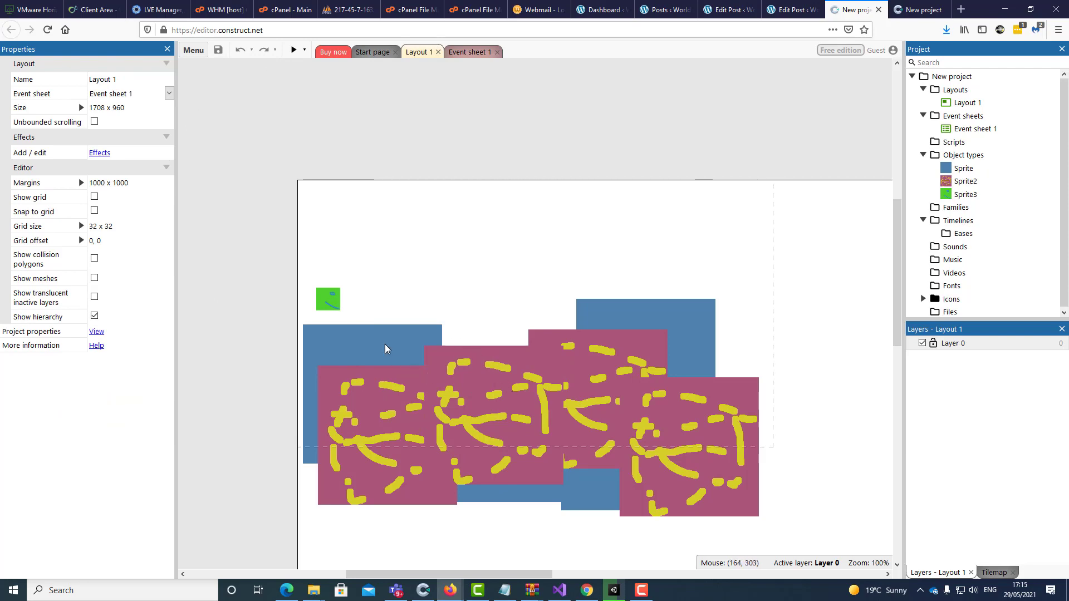
Open the blue sprite's image editor, choose red, and paint the first strokes across it
double_click(385, 344)
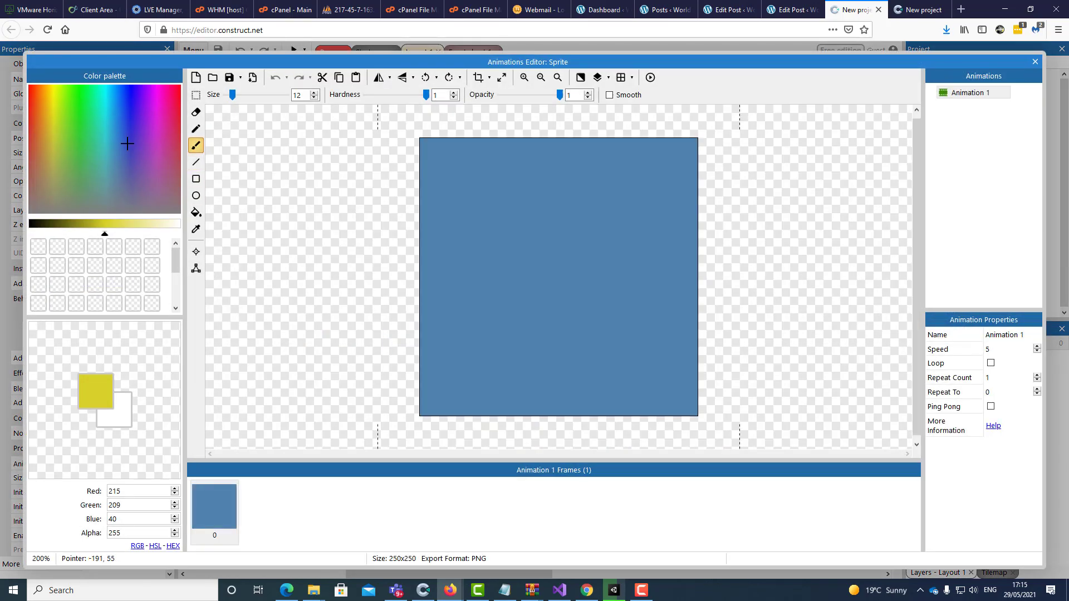
drag(43, 134, 32, 134)
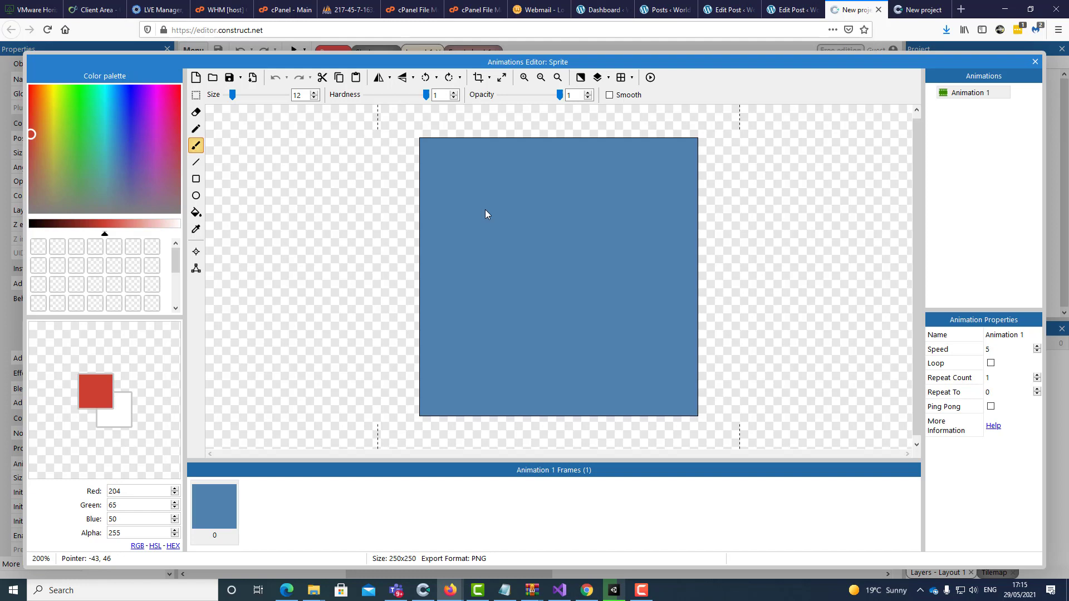
mouse_move(511, 213)
mouse_down()
mouse_move(533, 268)
mouse_move(632, 331)
mouse_move(602, 393)
mouse_up()
drag(472, 372, 494, 381)
drag(471, 342, 474, 378)
drag(504, 314, 650, 276)
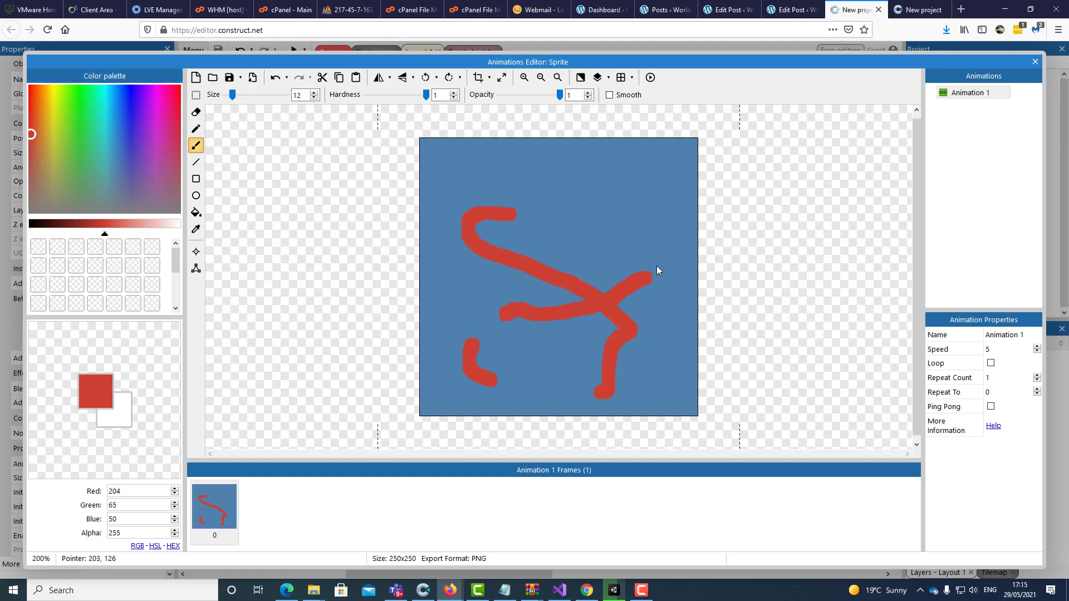
Add more short red strokes and dashes to the sprite, then close the image editor
drag(469, 234, 476, 261)
drag(483, 299, 486, 336)
drag(509, 338, 545, 339)
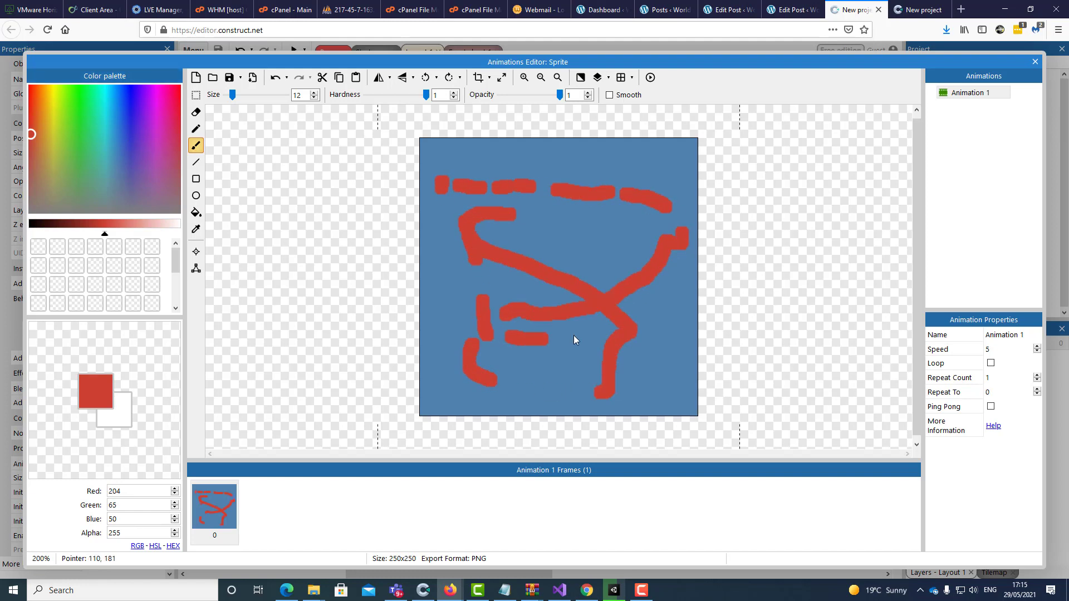
drag(649, 296, 612, 276)
drag(588, 257, 576, 226)
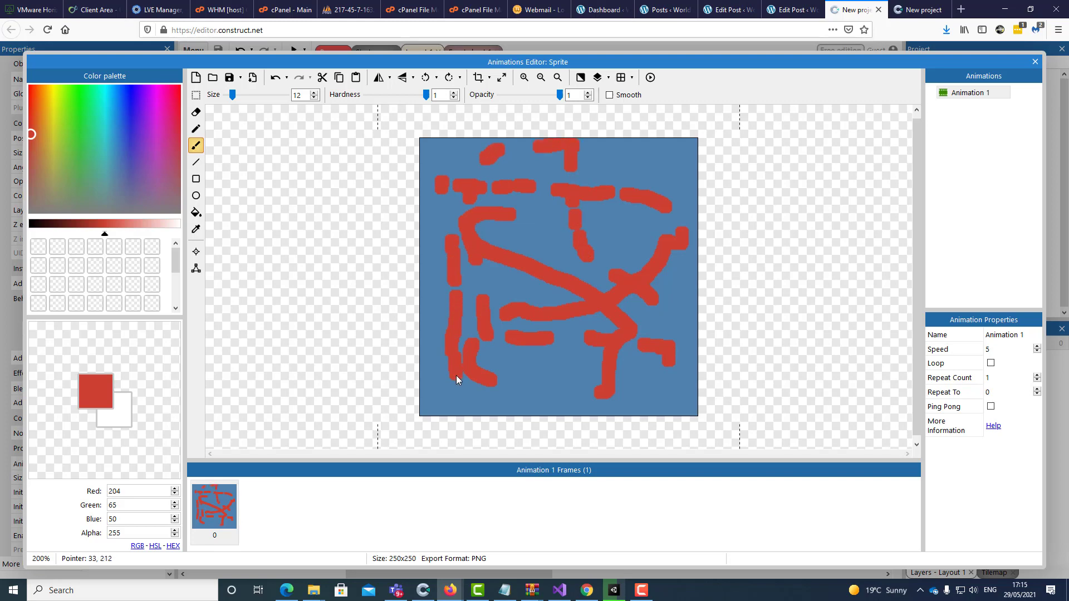
drag(456, 375, 455, 383)
click(1035, 61)
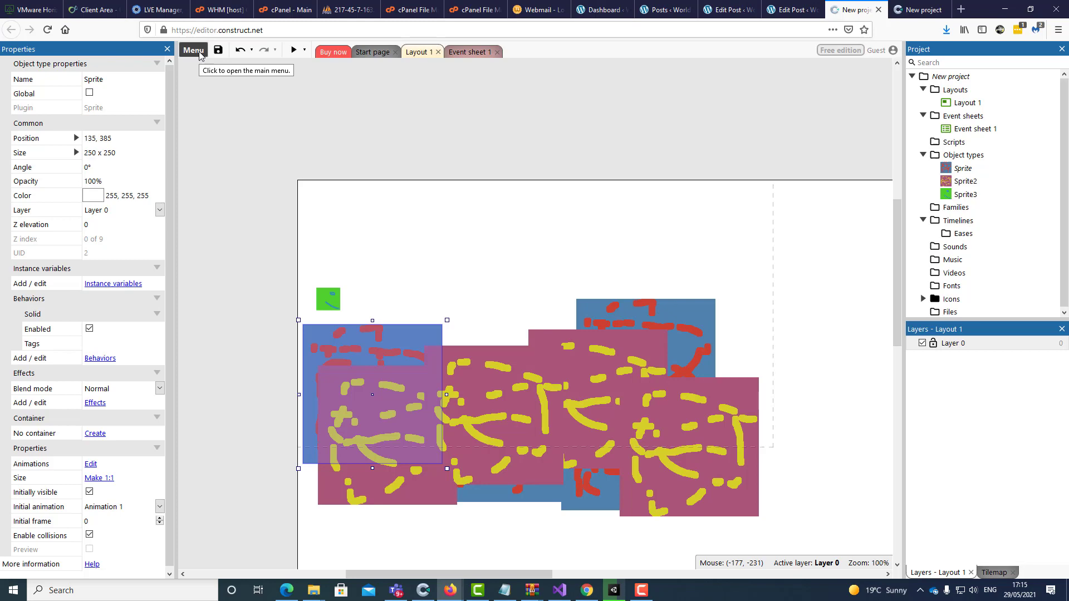
Download a second project copy, named with the author's name plus 'TheGameV2', and save it to disk
click(199, 54)
mouse_move(252, 73)
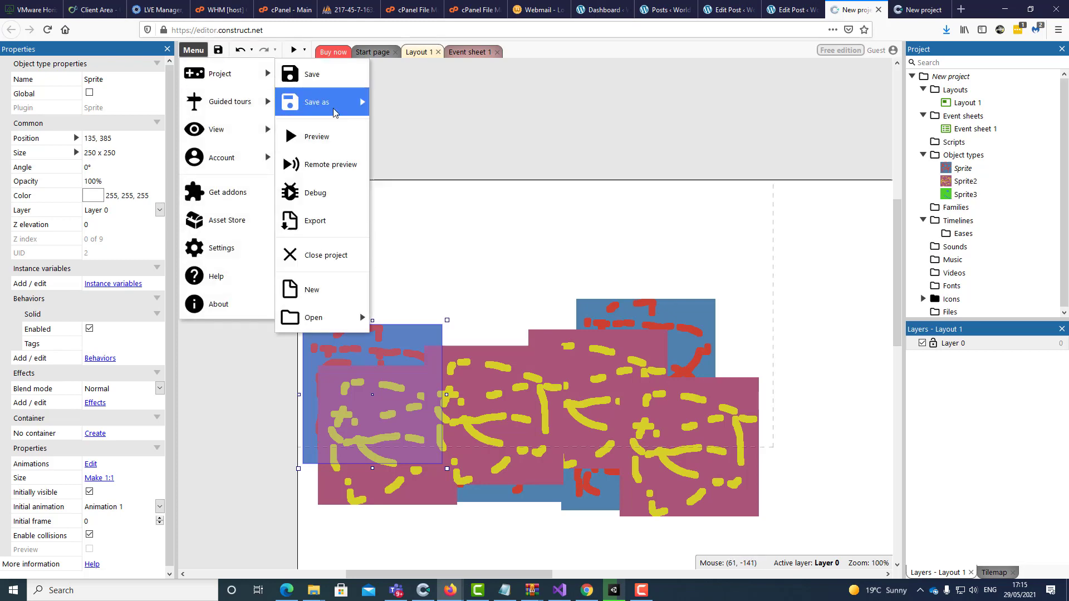
mouse_move(337, 109)
click(426, 167)
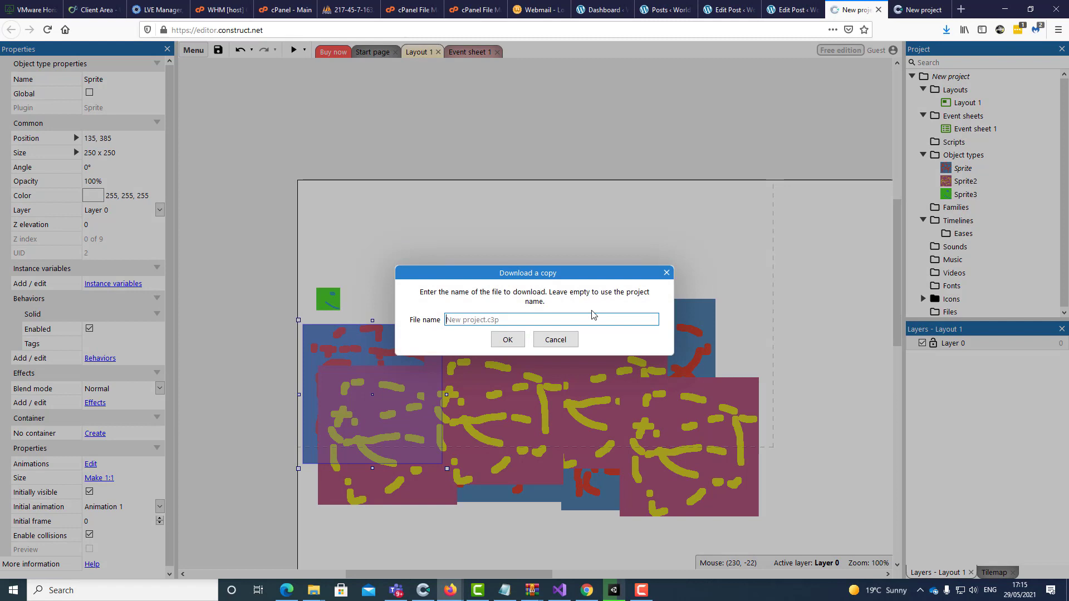
text(lo)
text(annisNtizoglouTheGame)
text(V2)
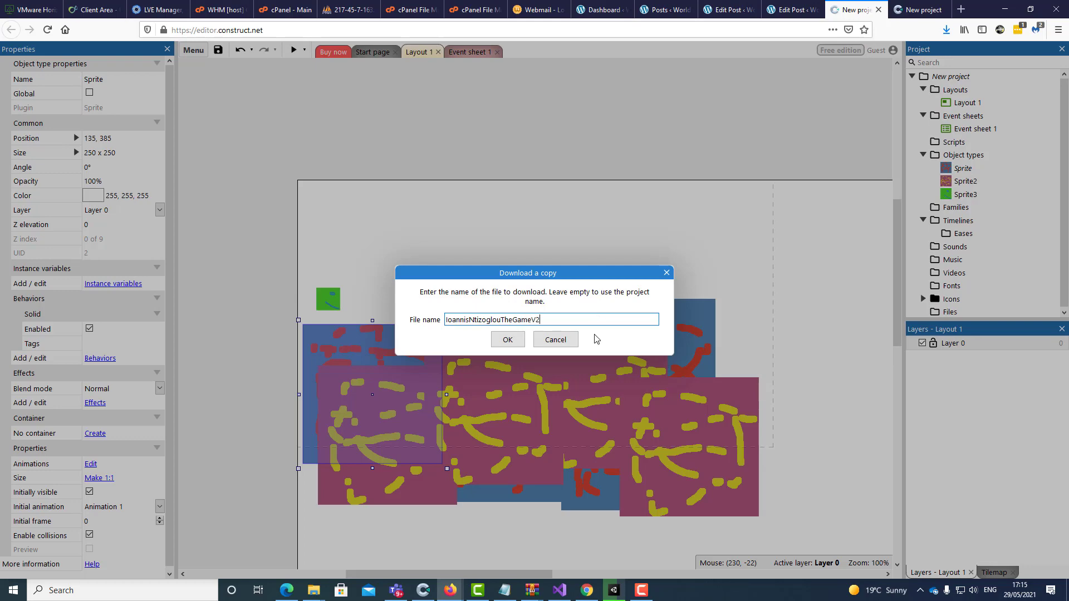
click(519, 345)
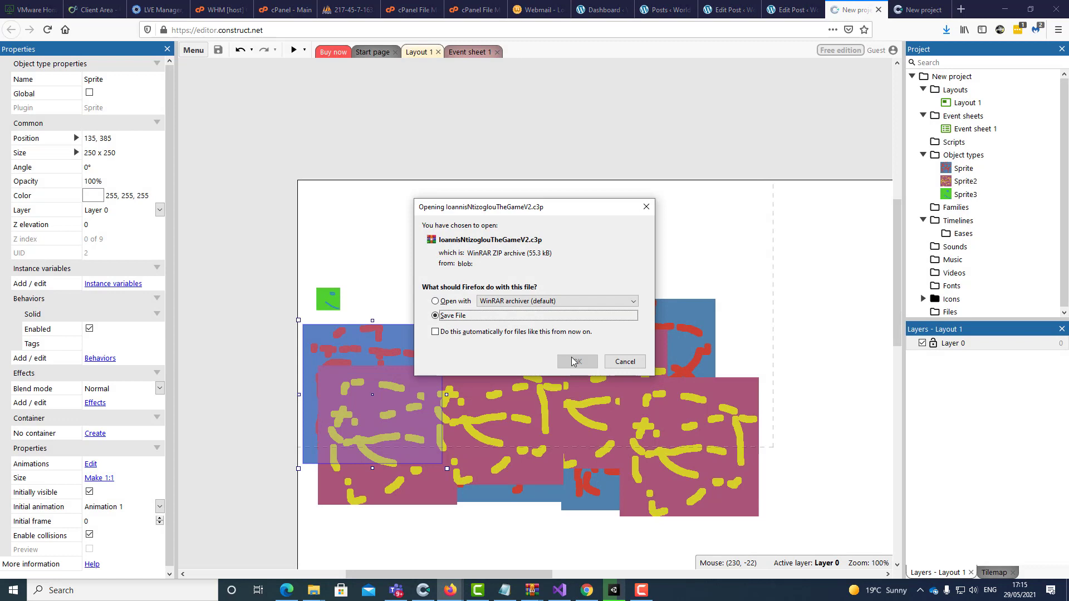
click(576, 362)
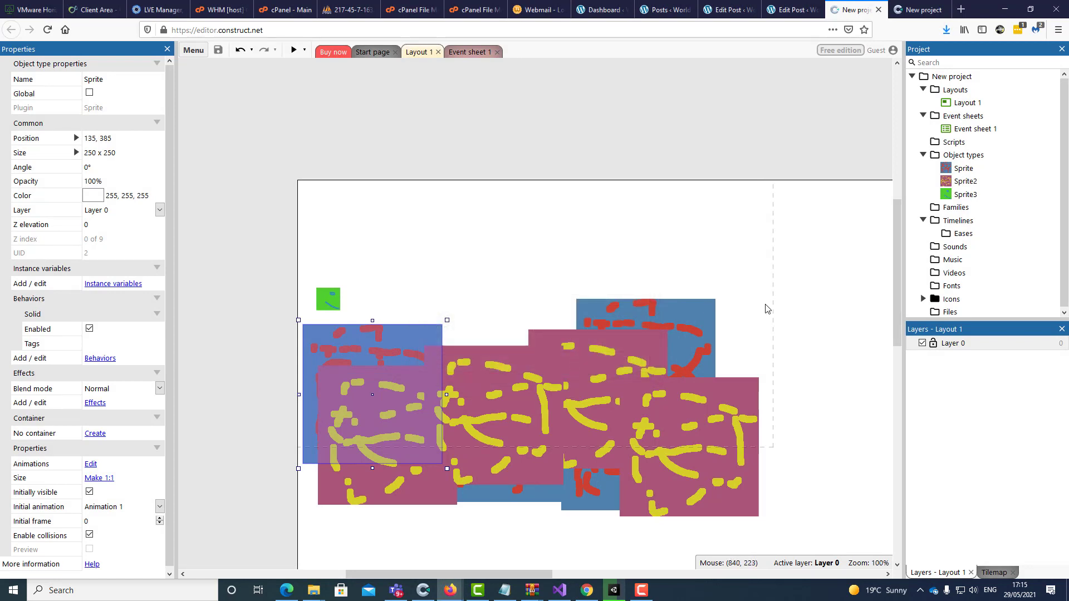
click(199, 53)
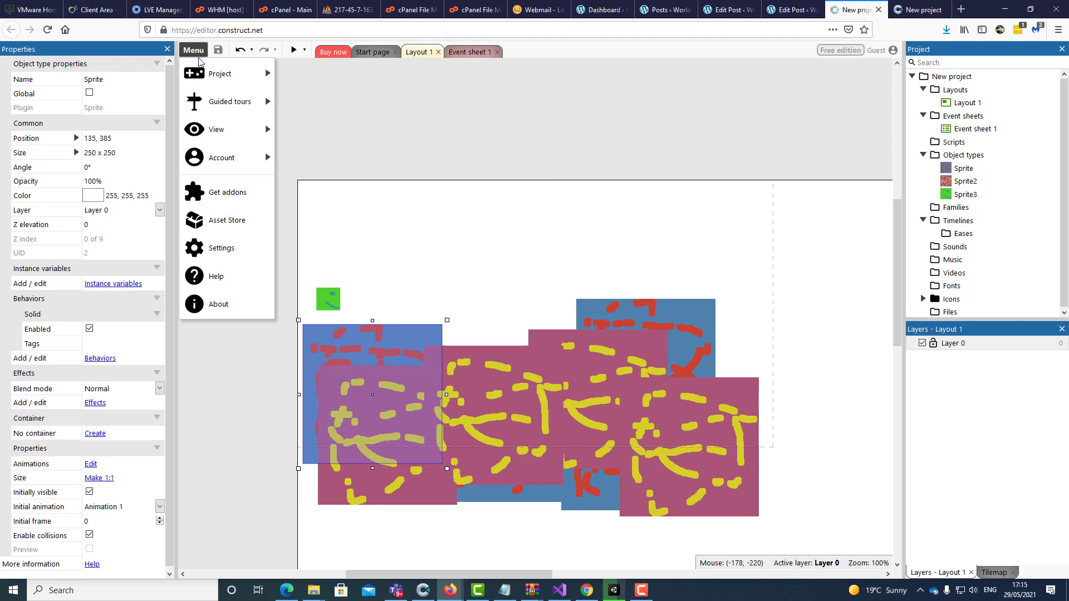
Export the project as Web (HTML5) with default options and save 'New project.zip'
mouse_move(222, 74)
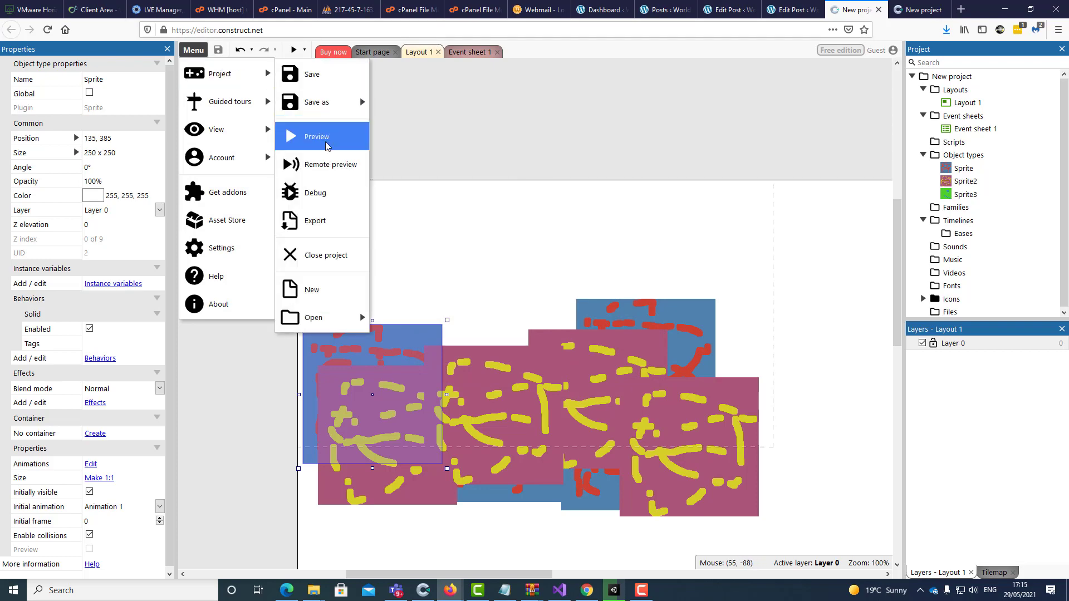
click(321, 222)
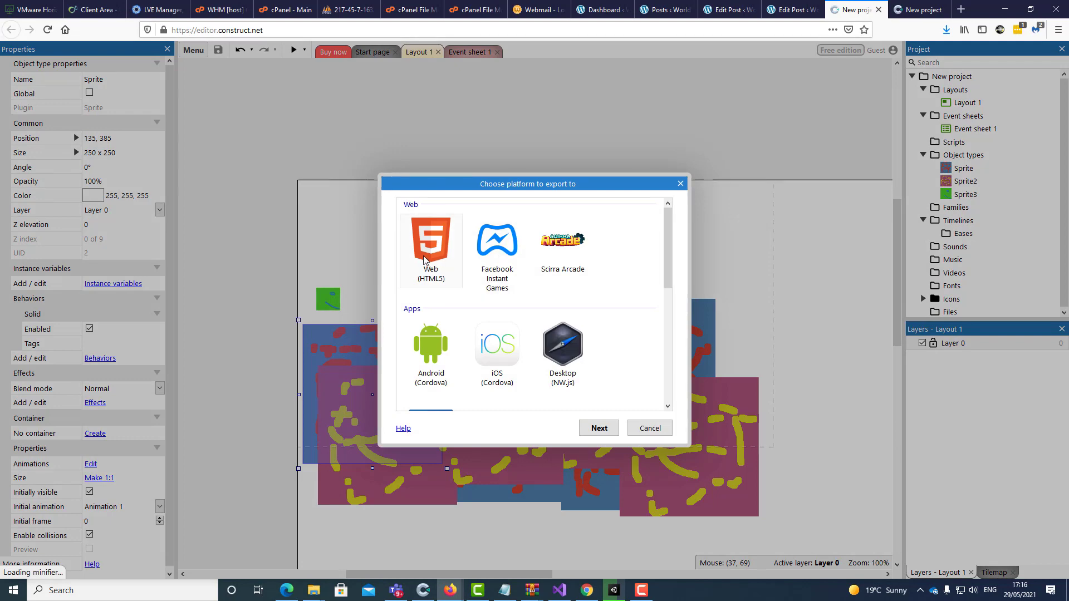
click(452, 274)
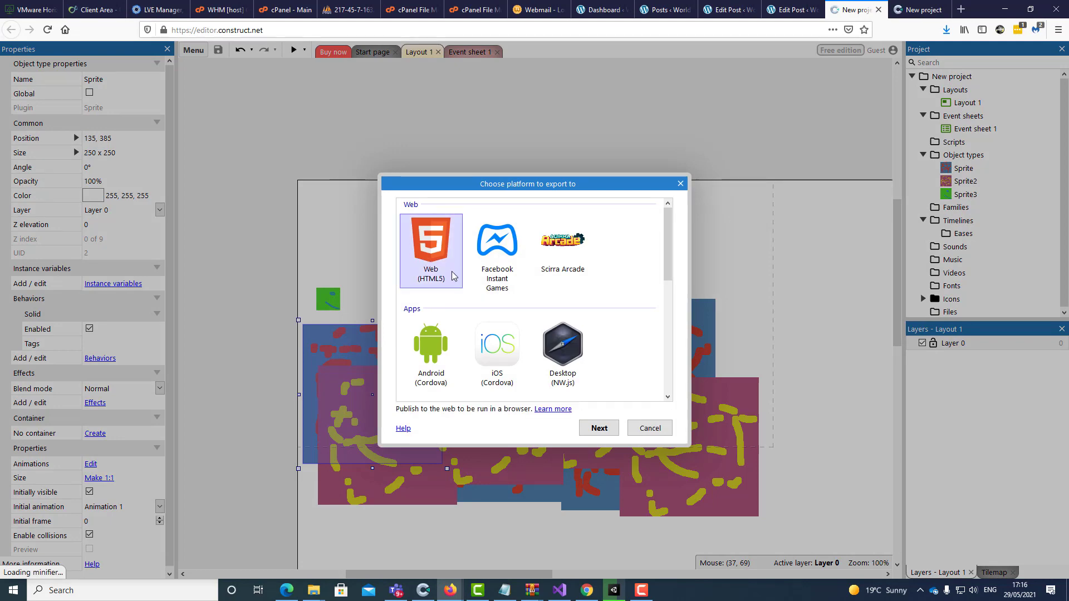
click(599, 427)
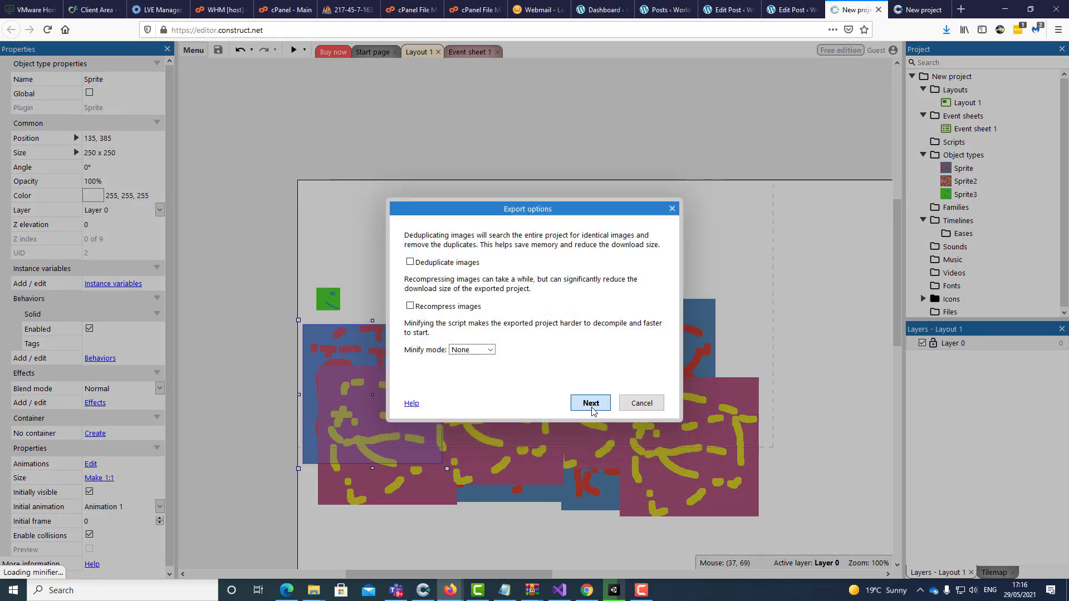
click(591, 403)
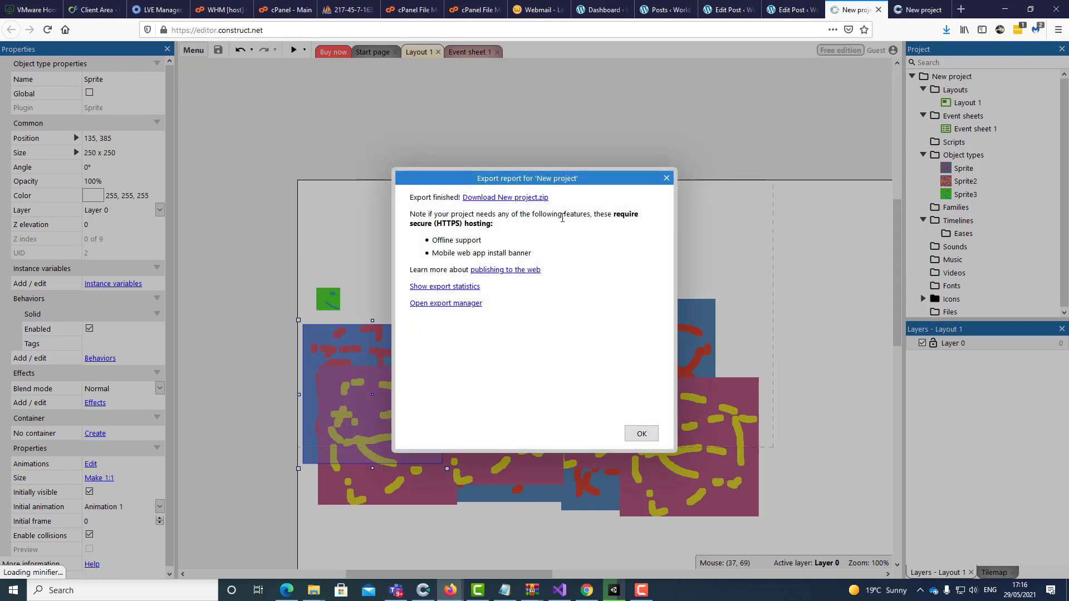
click(520, 200)
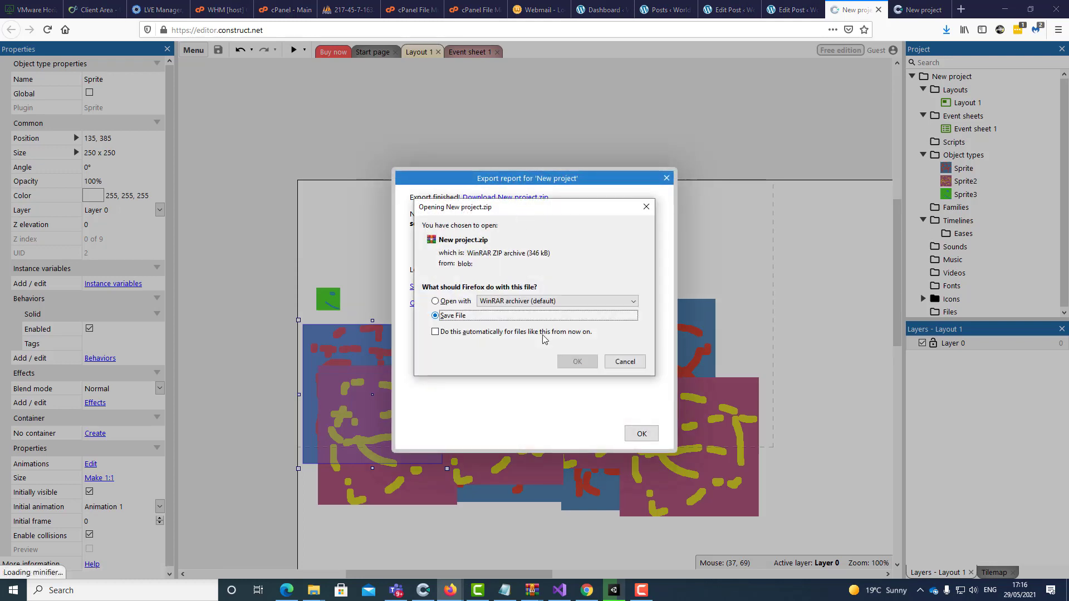
click(575, 362)
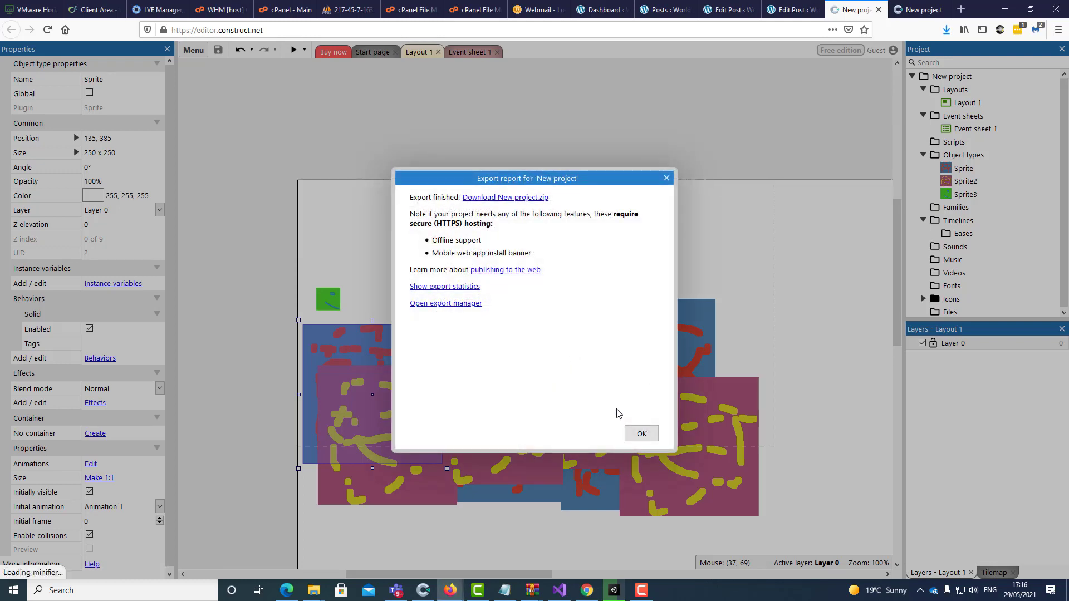
click(641, 434)
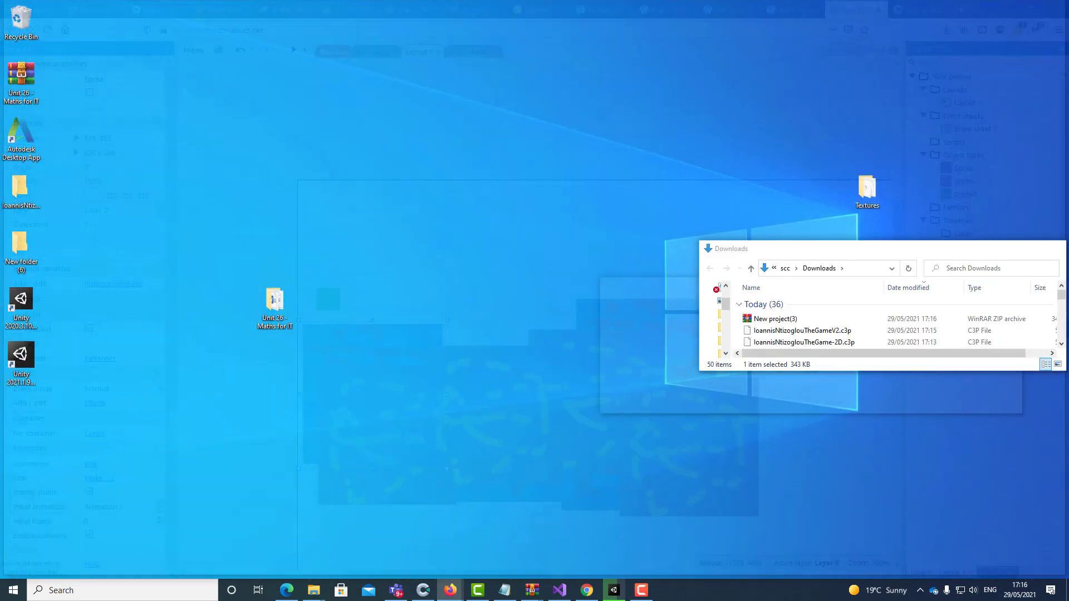
In Downloads, rename the V2 project file by inserting '-2D-' so it reads 2D-V2
click(314, 535)
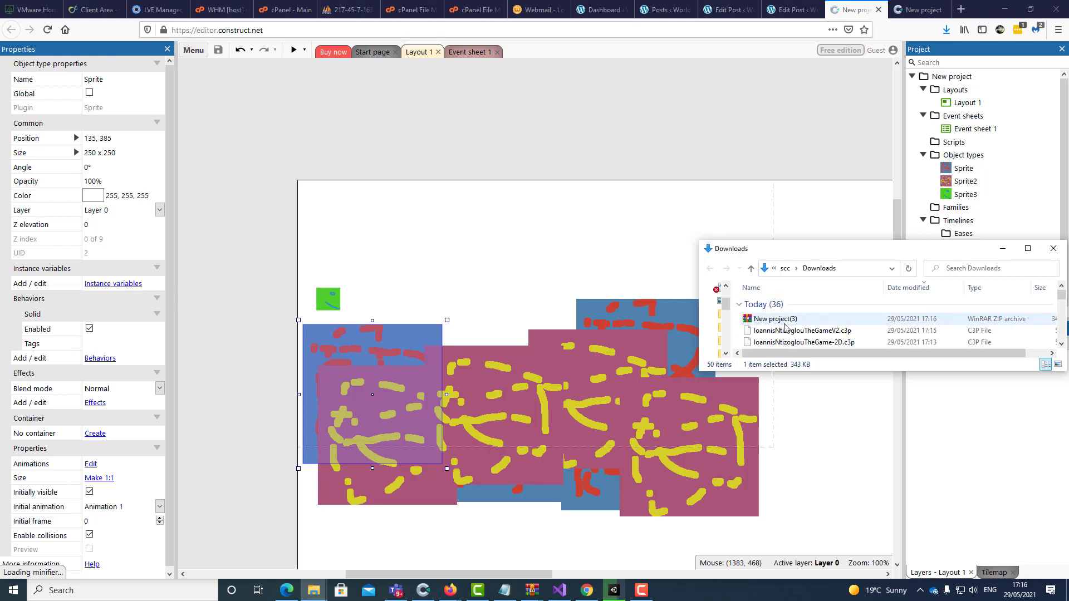
click(802, 341)
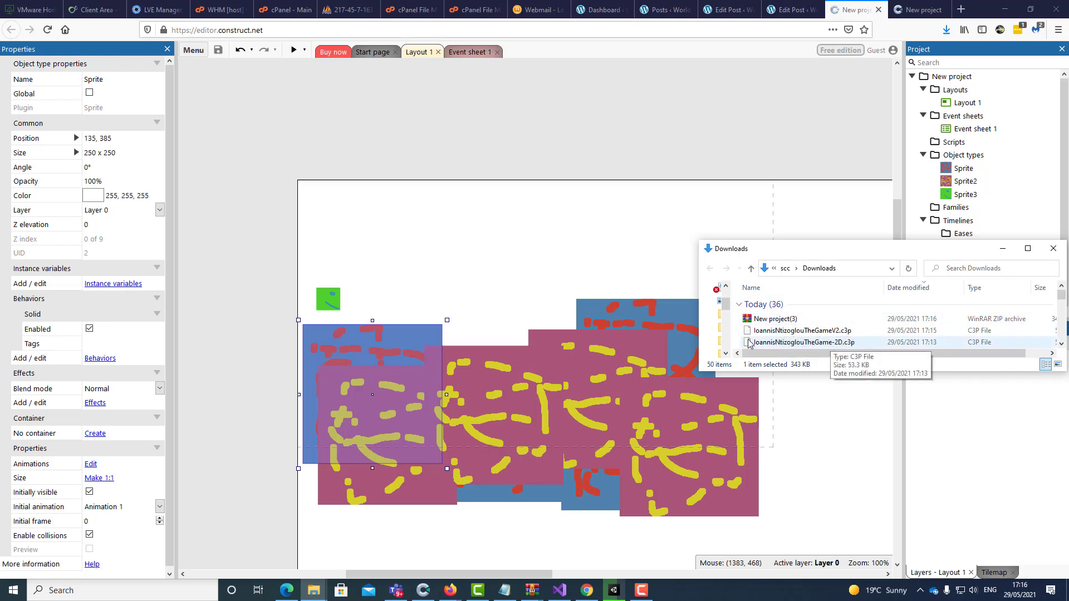
click(829, 331)
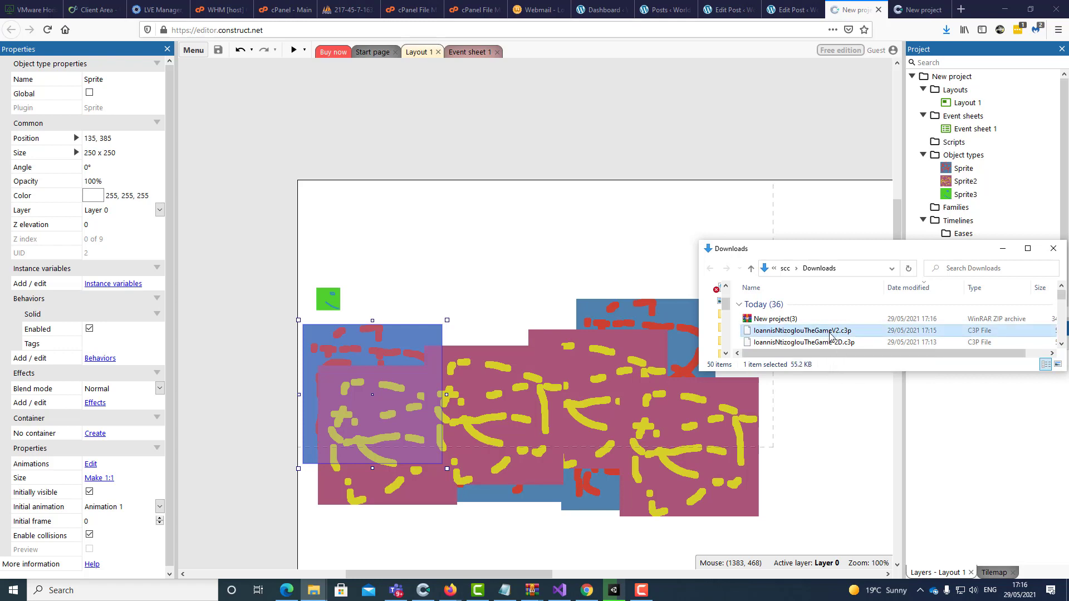
click(832, 332)
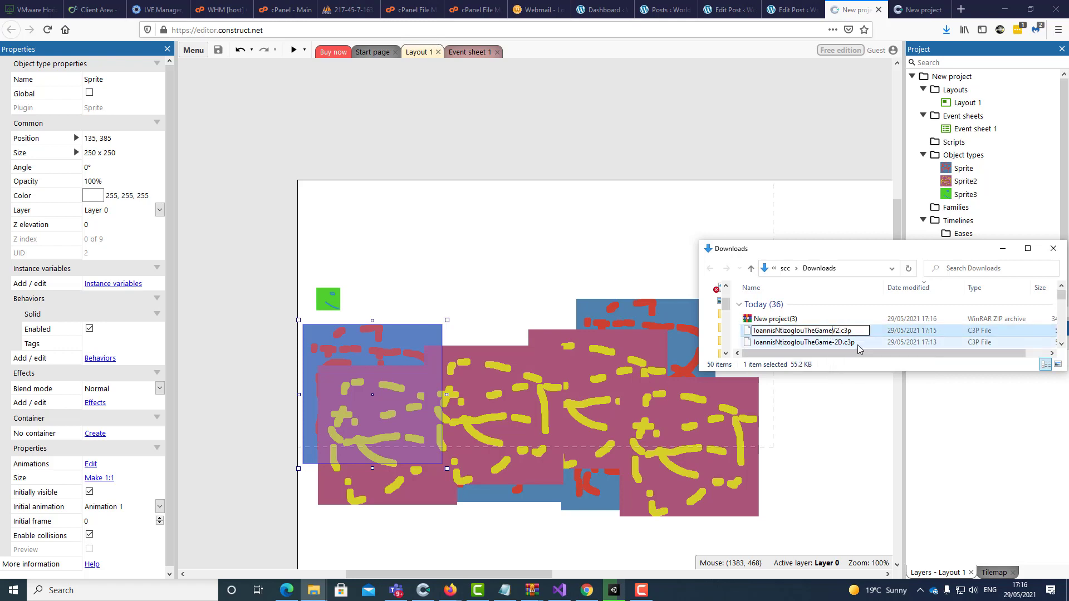
text(-)
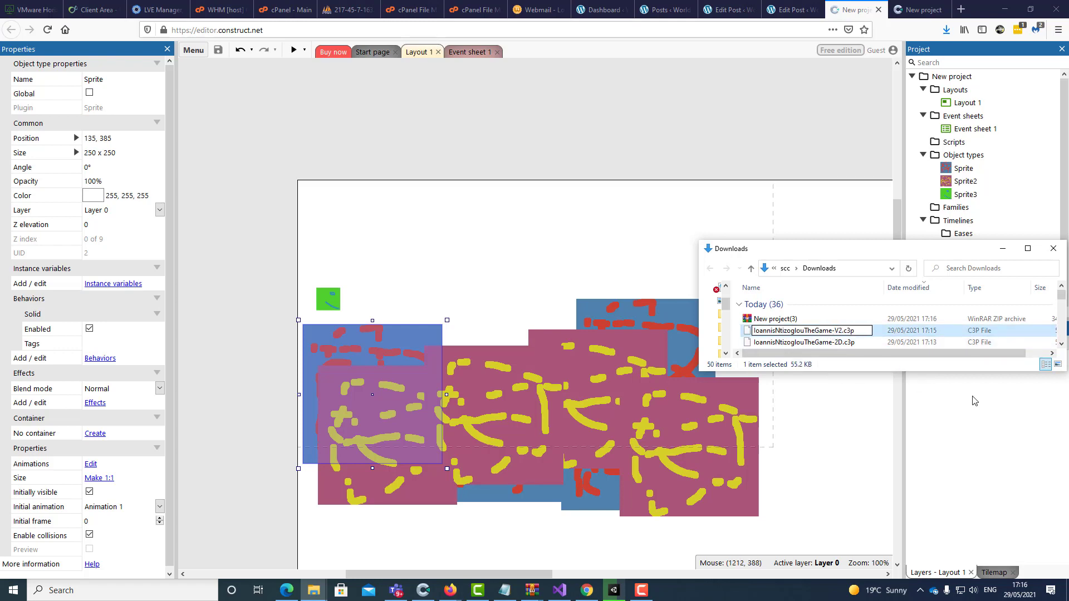
text(2D-)
key(Return)
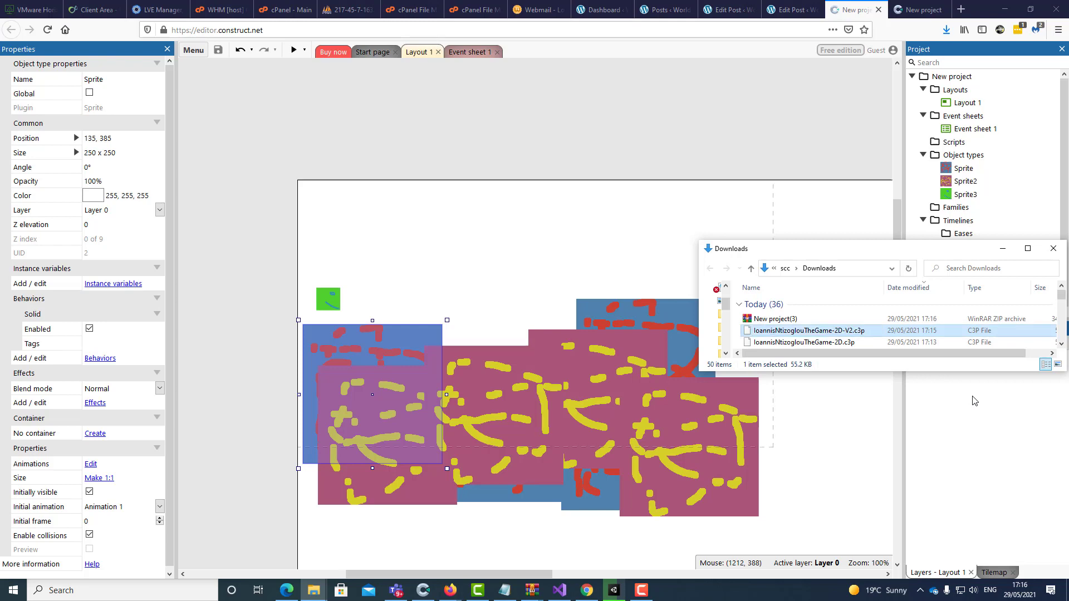
Rename the older project file to end in '2D-V1', then widen and narrow the window to check details
click(842, 344)
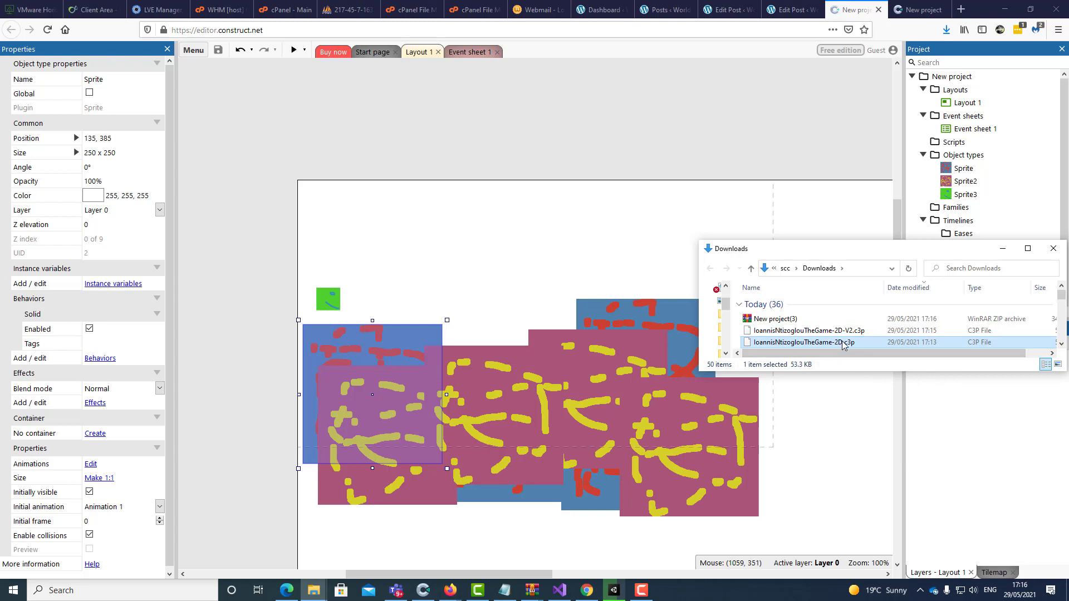
click(843, 343)
click(843, 343)
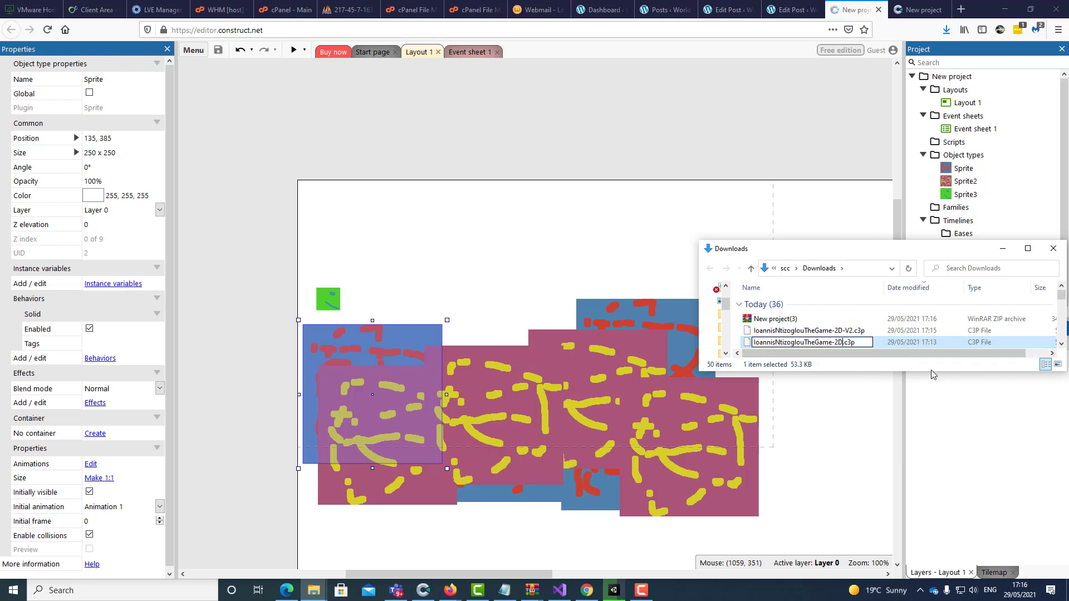
text(-V1)
key(Return)
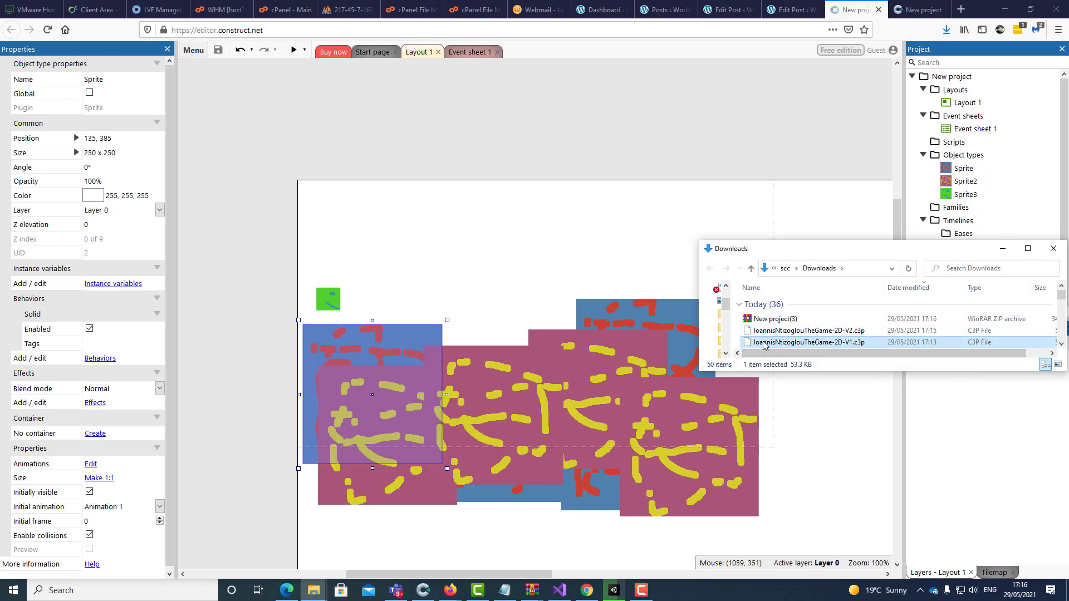
drag(696, 341, 512, 341)
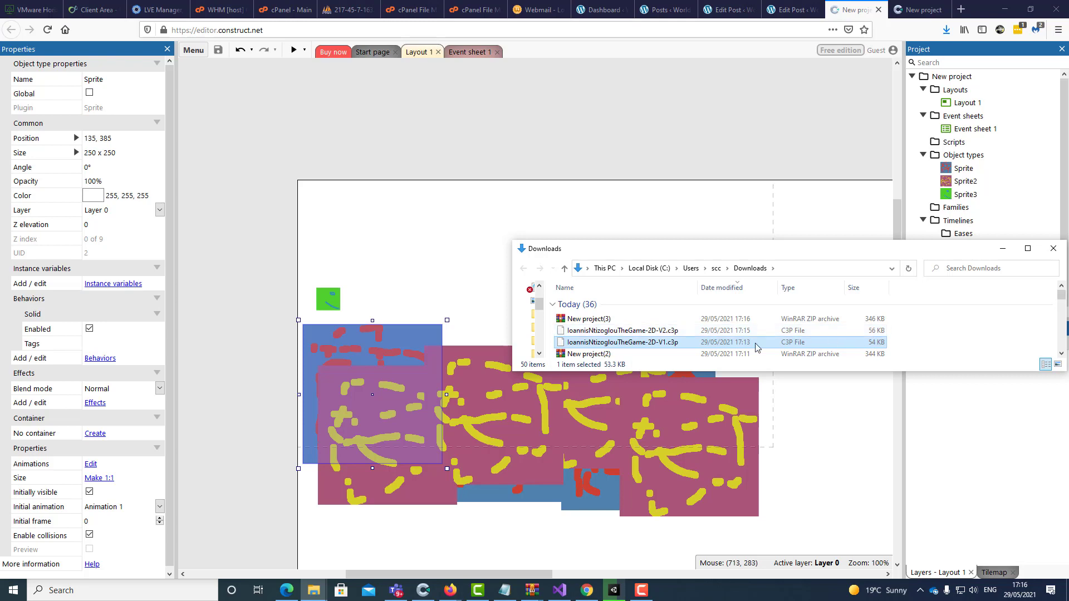
drag(510, 328, 735, 329)
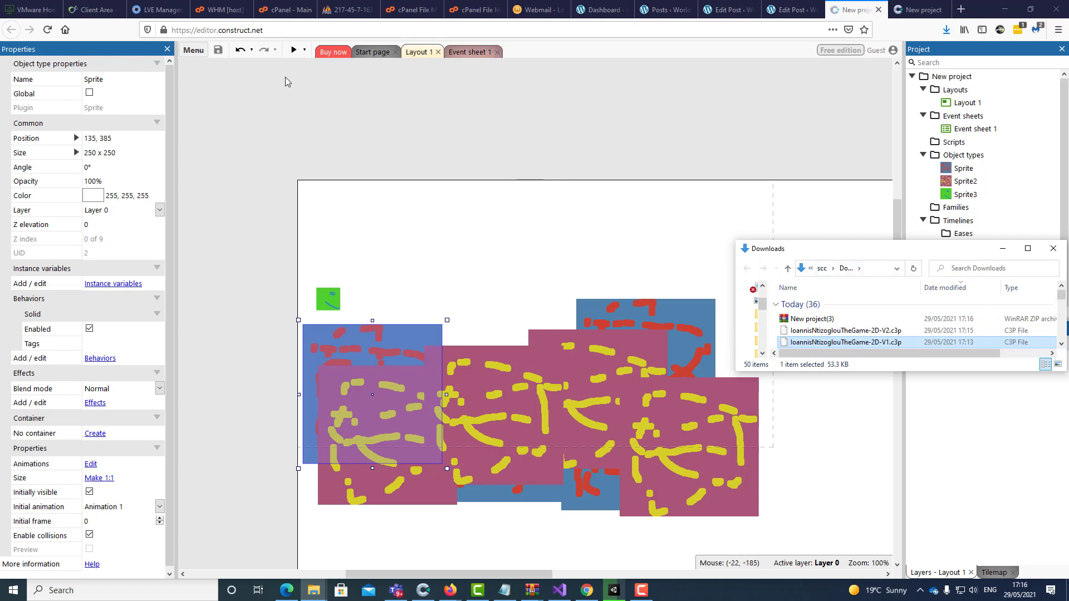
Create folder '3' in public_html/1/2 in cPanel File Manager, open it, and go to Upload
click(482, 9)
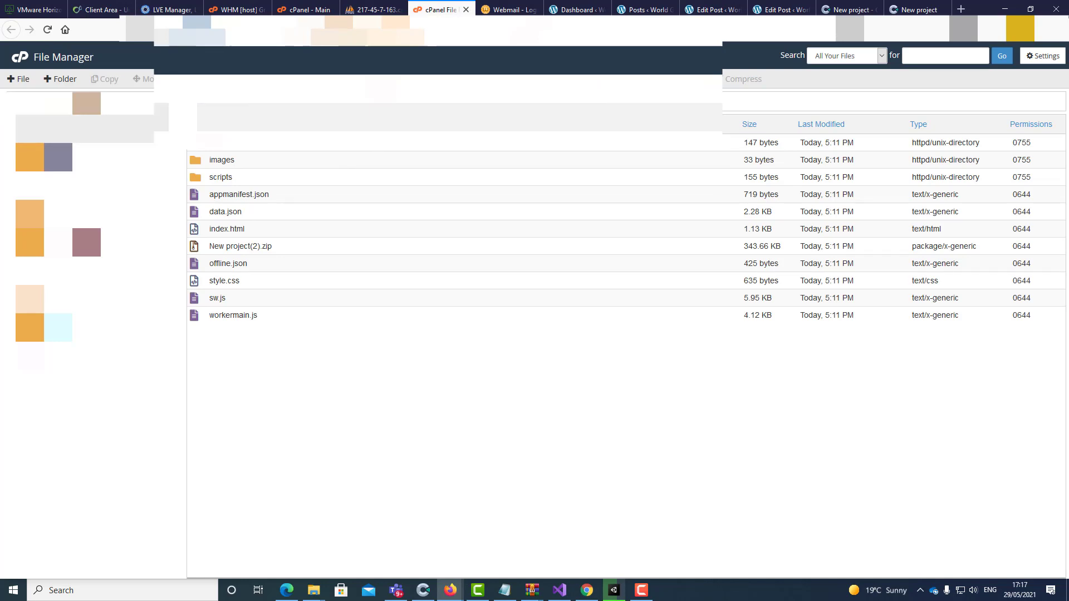
click(60, 79)
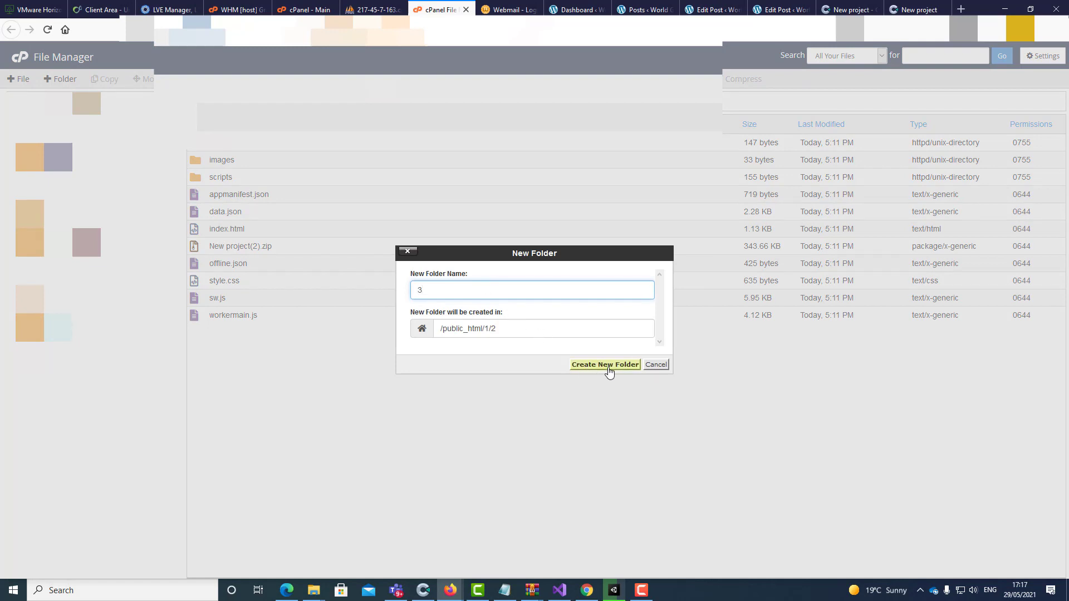
click(605, 364)
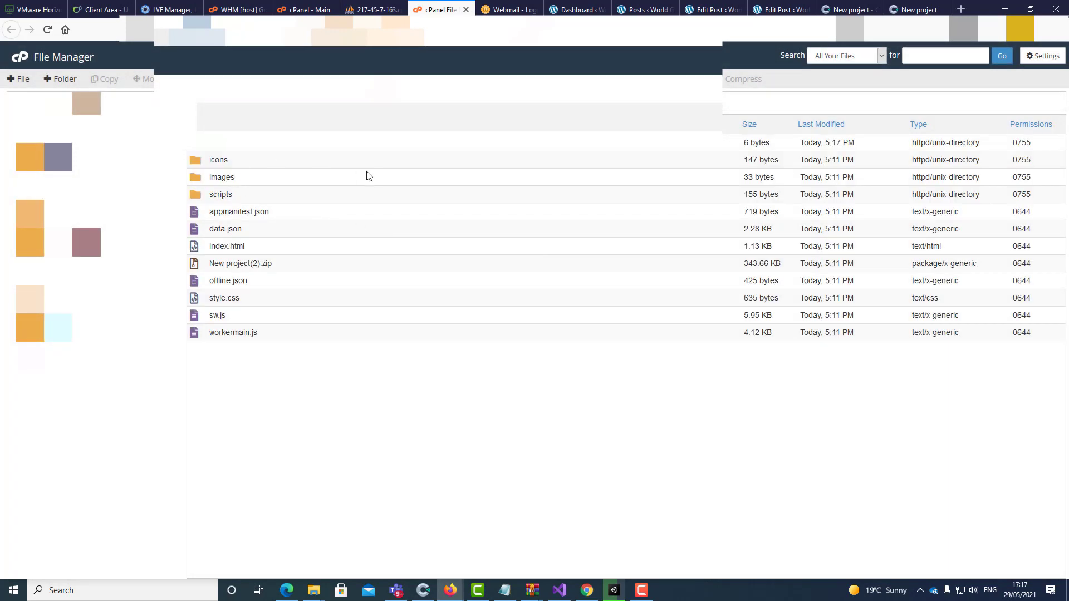
double_click(203, 146)
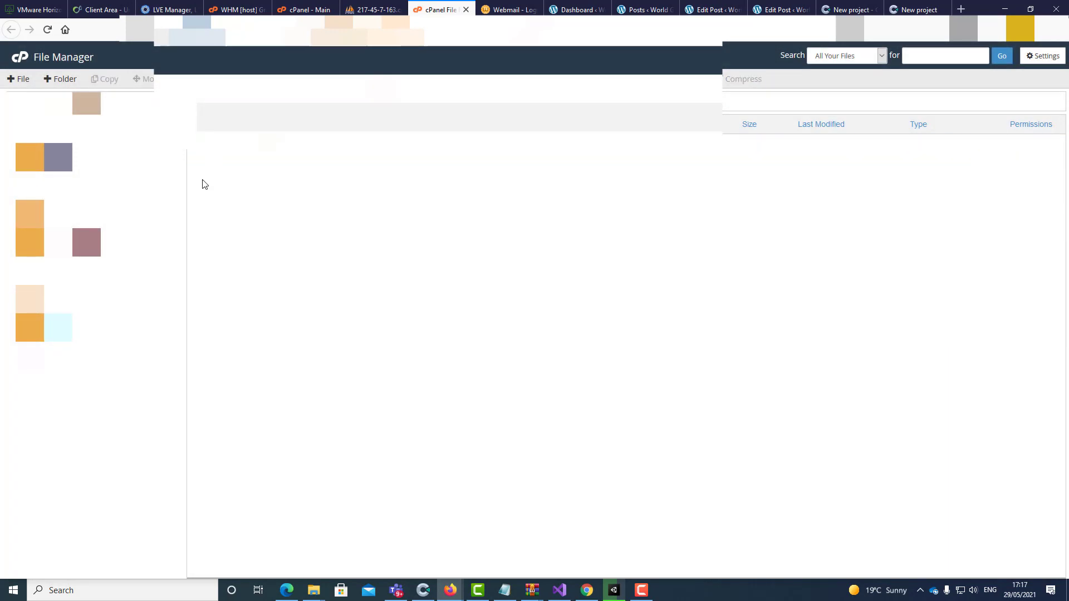
click(186, 78)
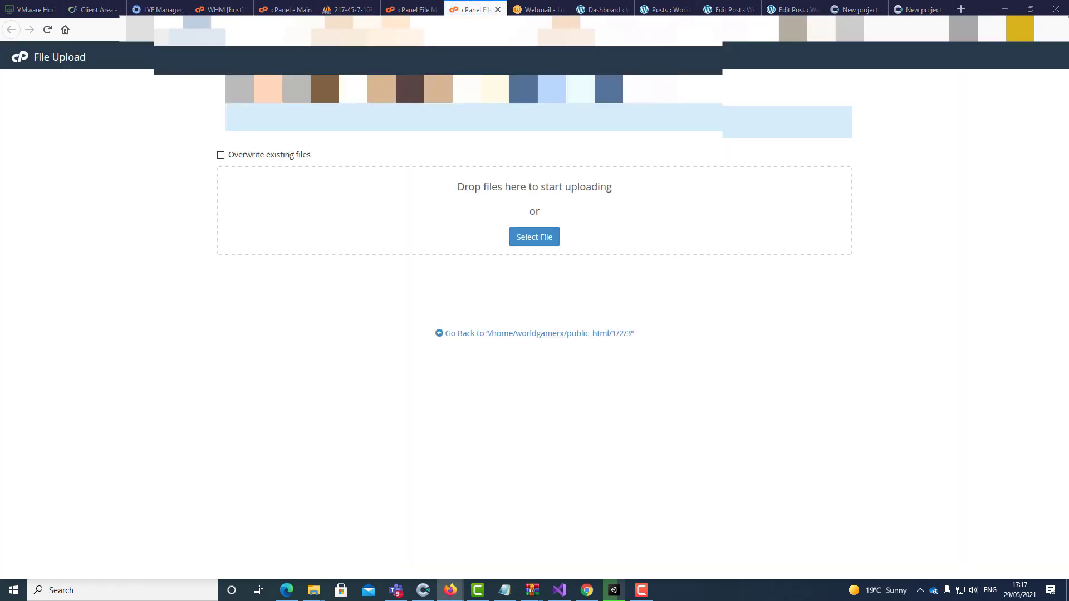
Upload 'New project(3).zip' into folder 3 from the Downloads folder
key(alt+Tab)
drag(821, 322, 439, 229)
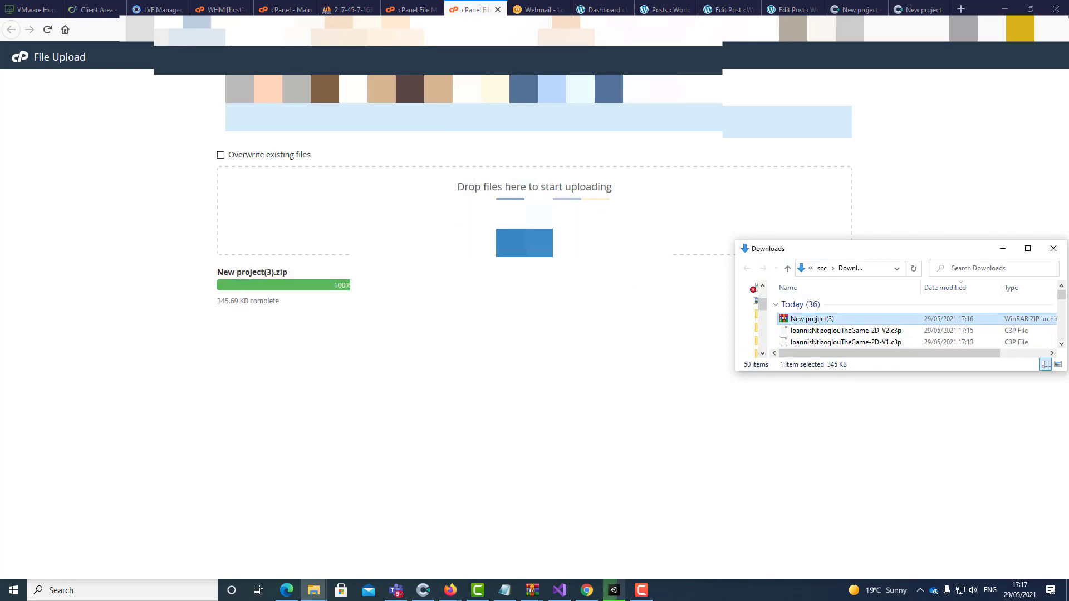
click(497, 9)
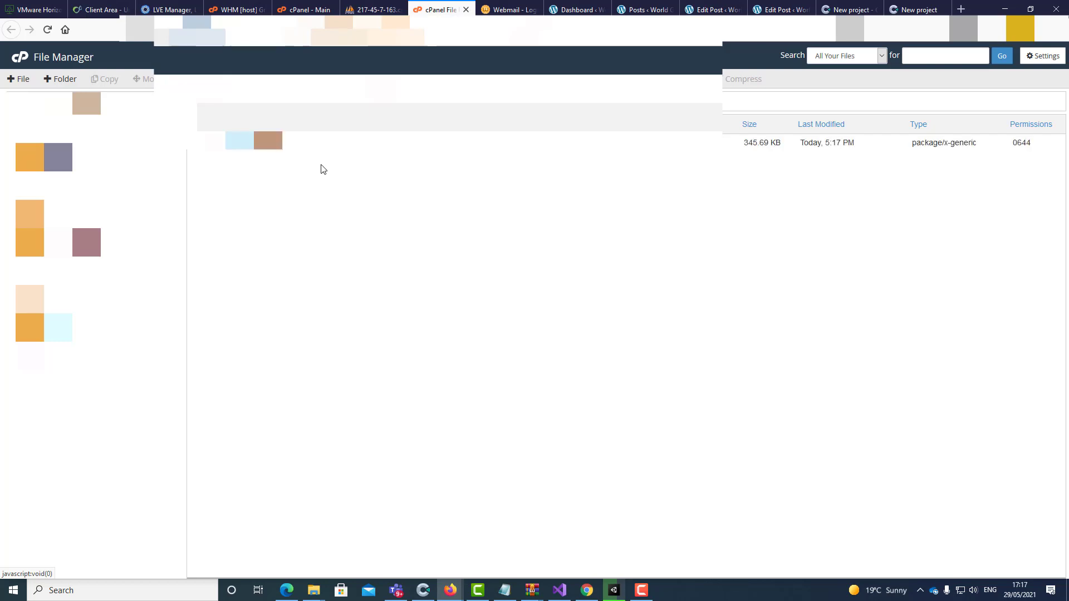
Extract 'New project(3).zip' in folder 3 and close the extraction results
right_click(235, 143)
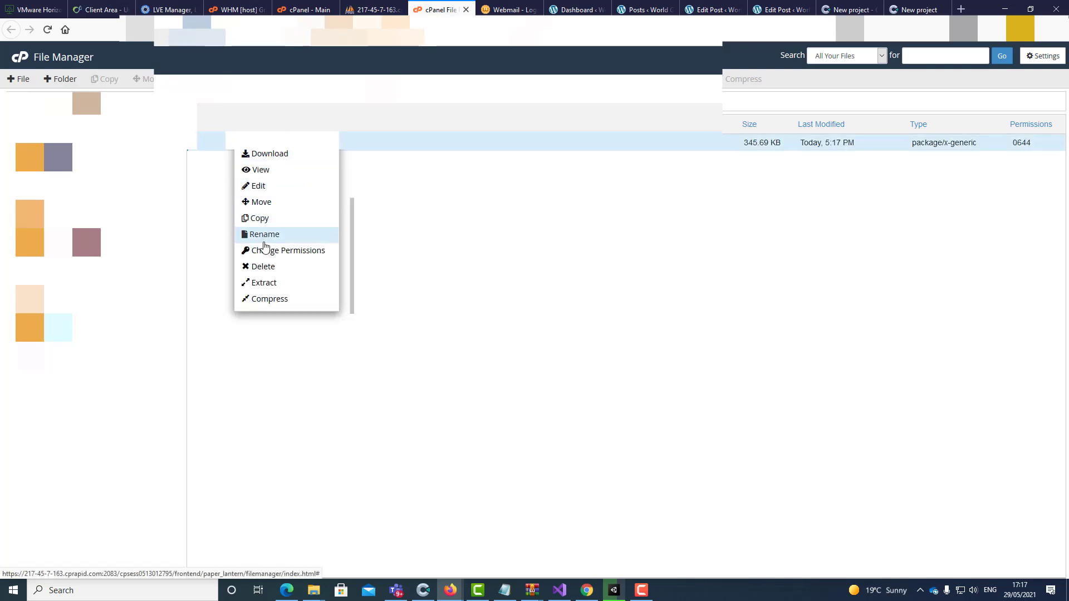
click(266, 283)
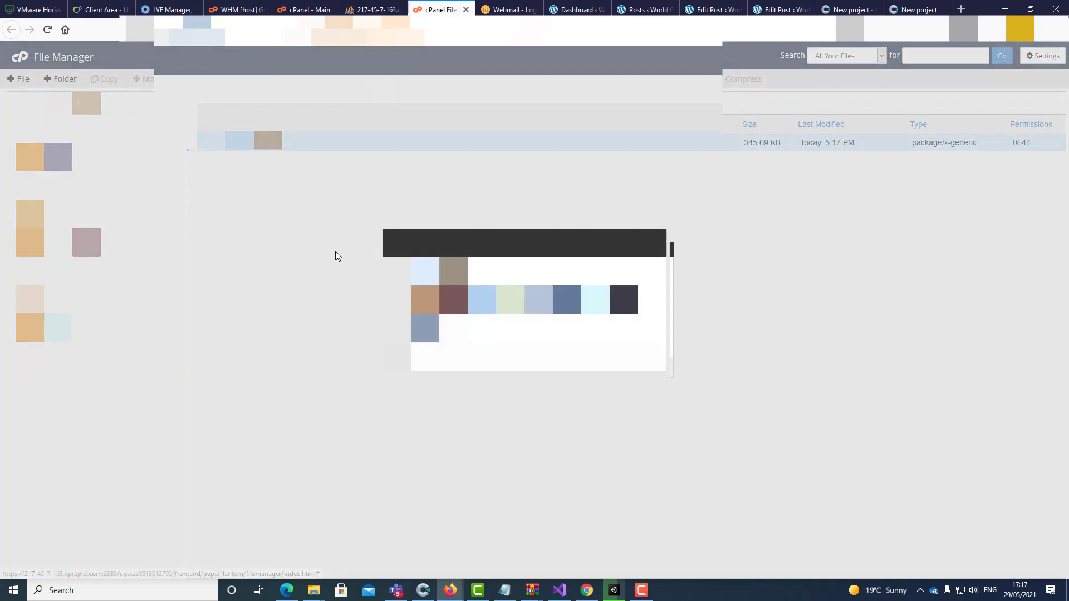
key(Return)
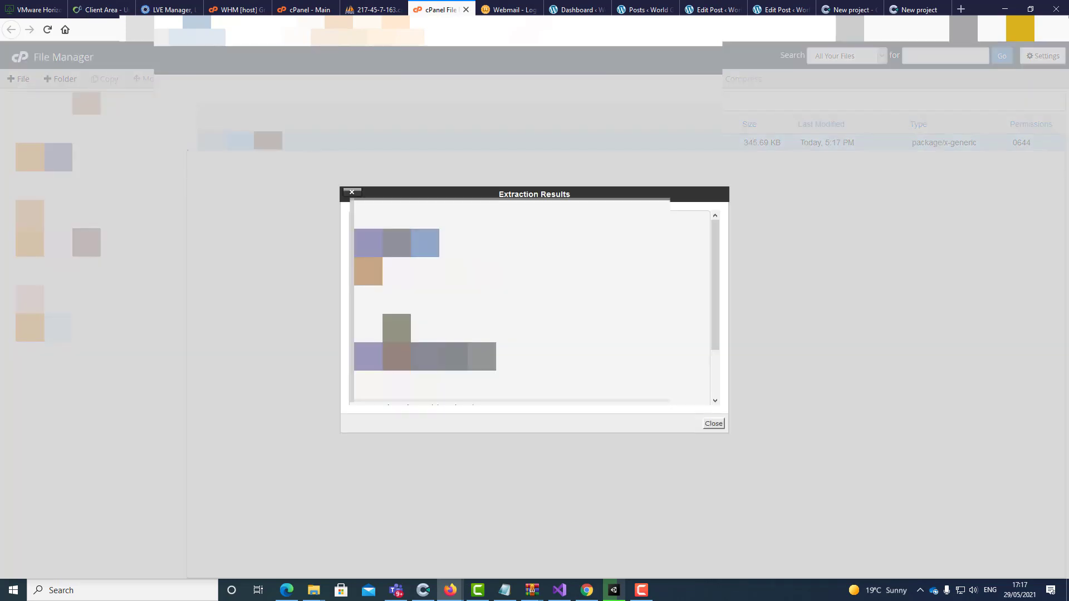
click(714, 424)
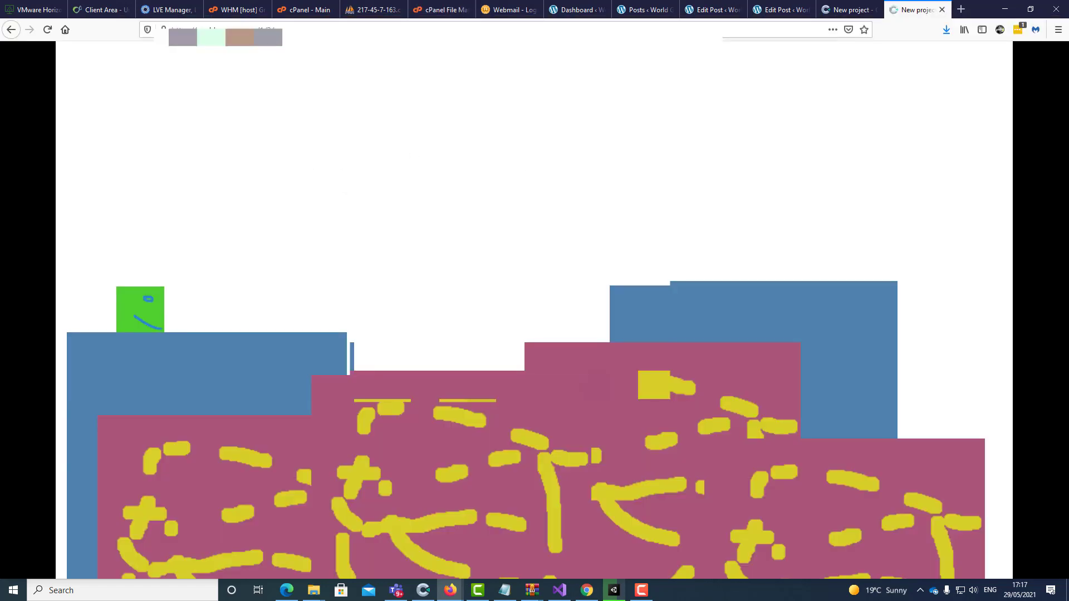
Load worldgamerx.com/1/2/3/ in Firefox and walk the green block right with a jump
click(289, 26)
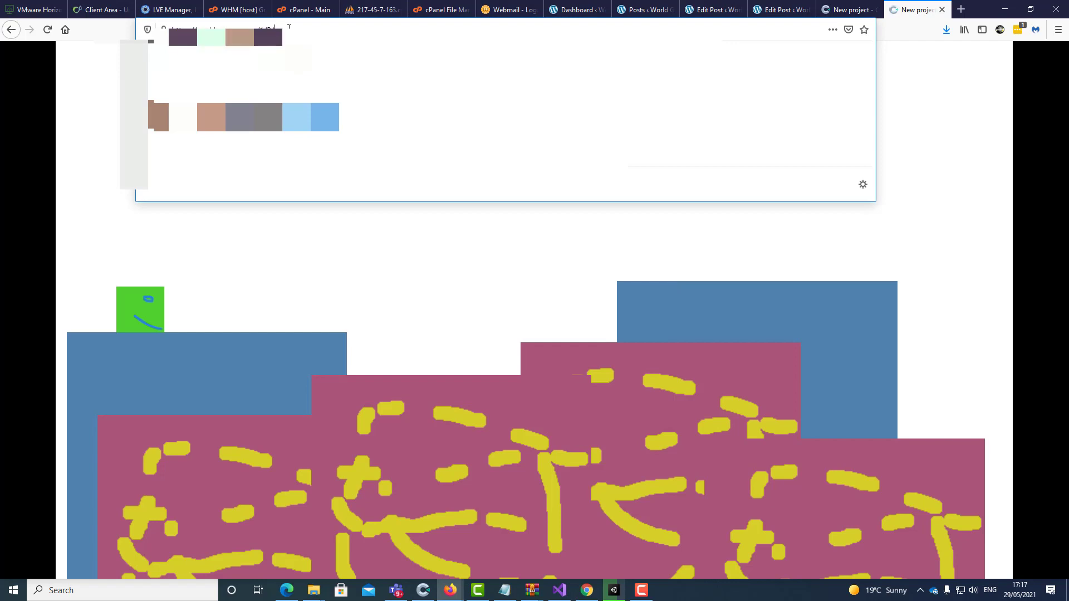
key(ctrl+v)
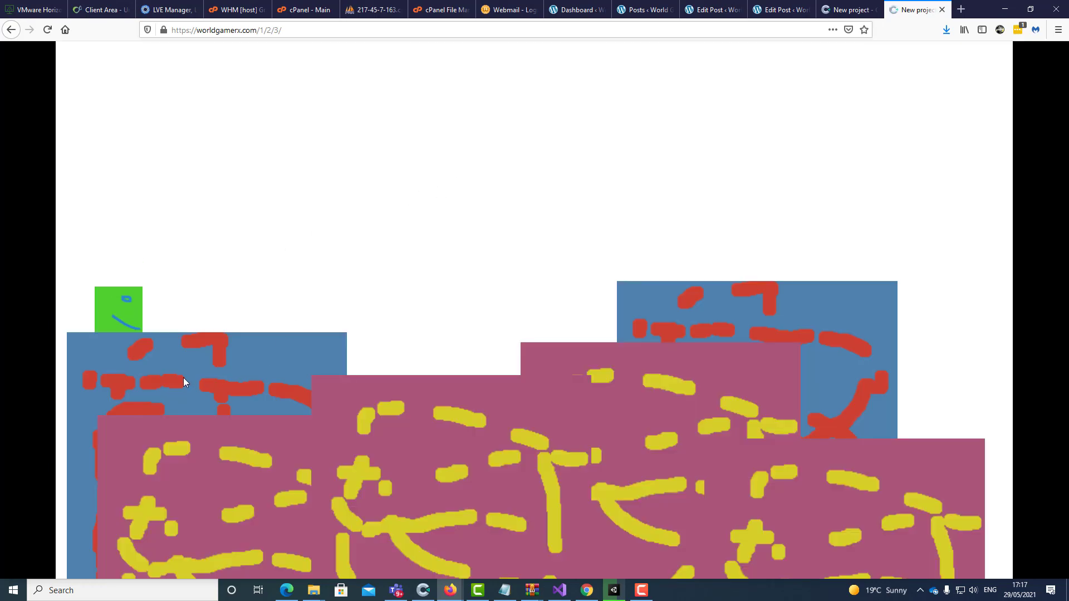
key(Right)
key(Up)
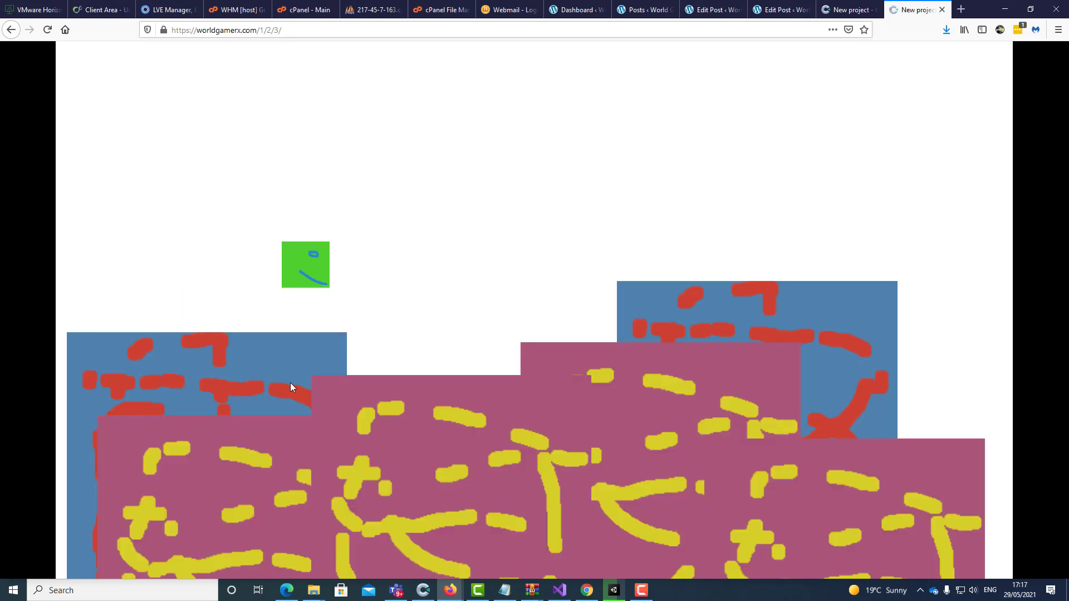
Jump the green block left, then right onto the blue platform, and check the address path
key(Left)
key(Up)
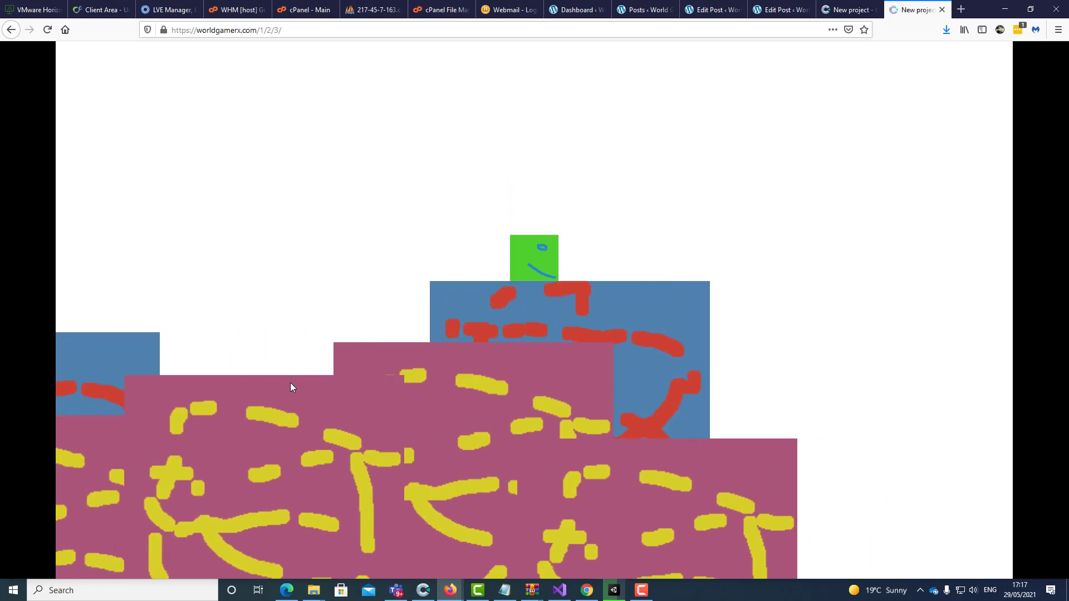
key(Up)
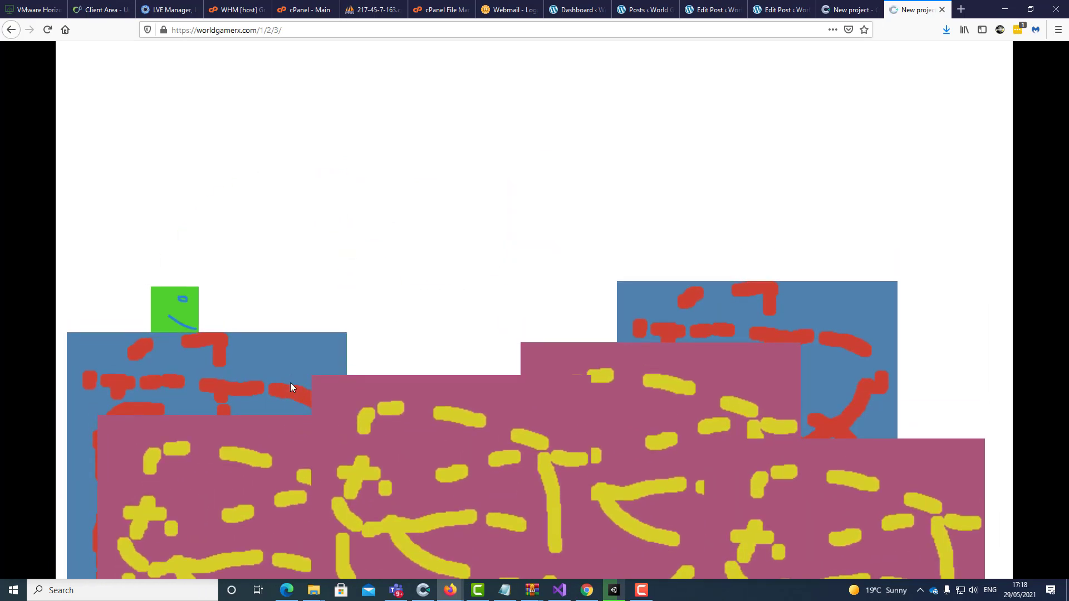
key(Right)
key(Up)
key(Right)
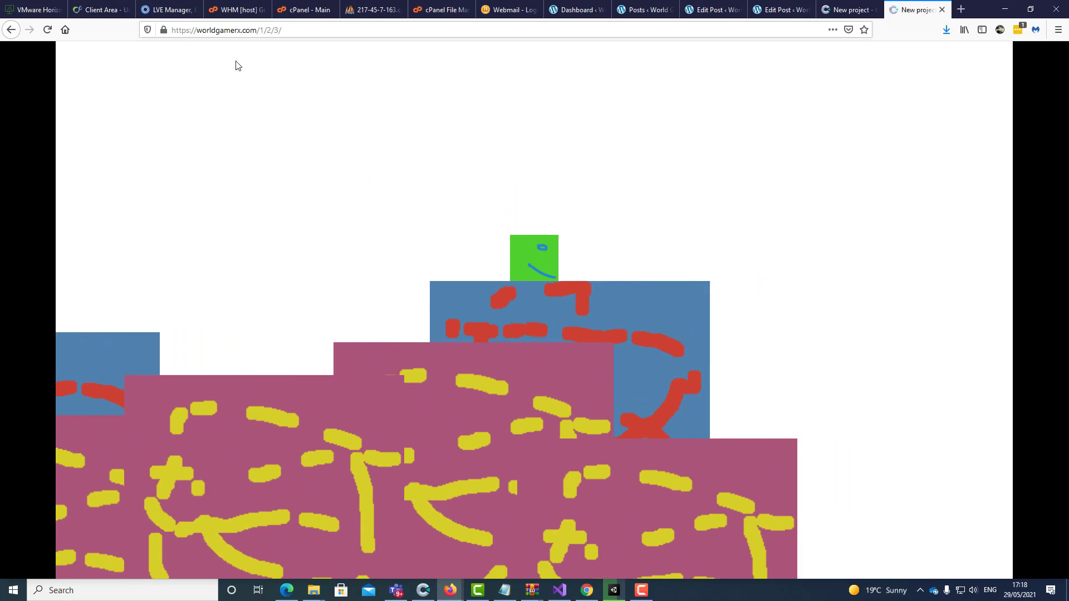
drag(282, 30, 220, 30)
click(454, 300)
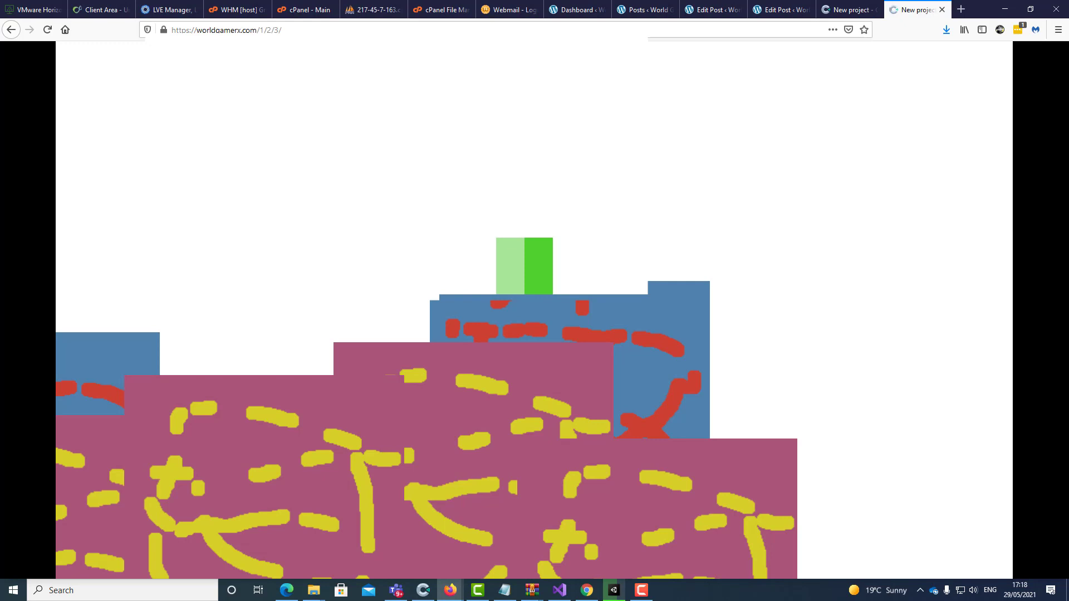